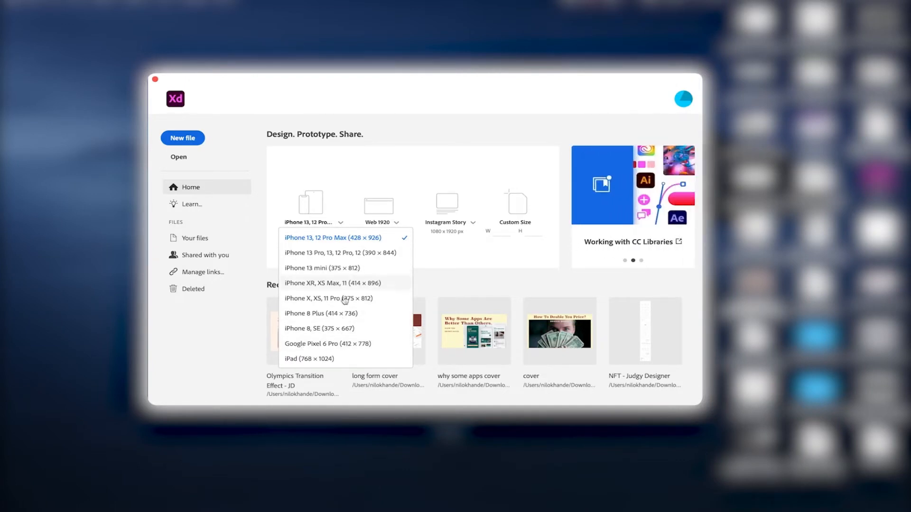
Step: Close the preset sizes list without changes and browse the featured content slides
left_click(265, 284)
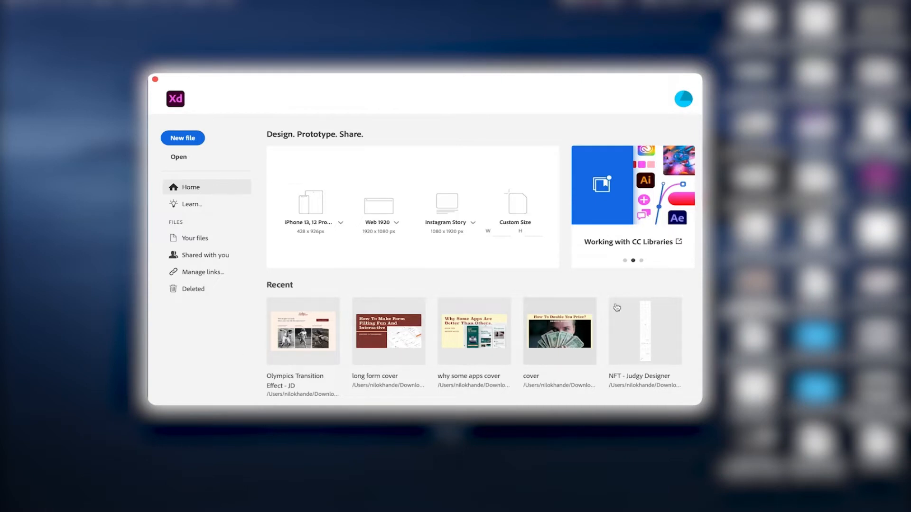
left_click(640, 261)
left_click(624, 261)
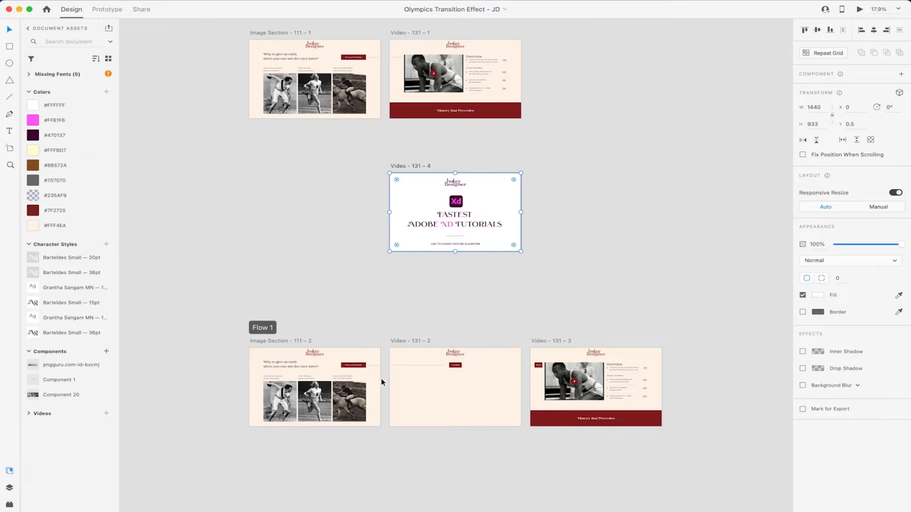
left_click(300, 342)
left_click(860, 10)
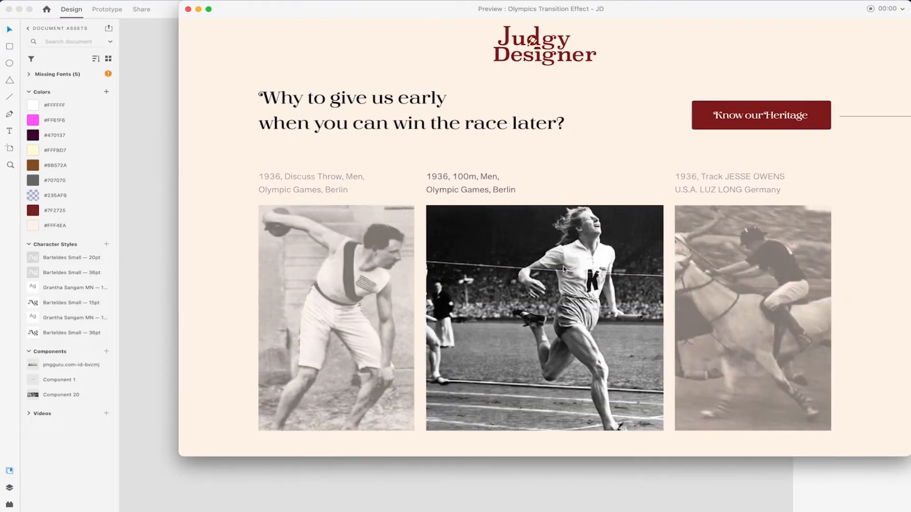
left_click(565, 264)
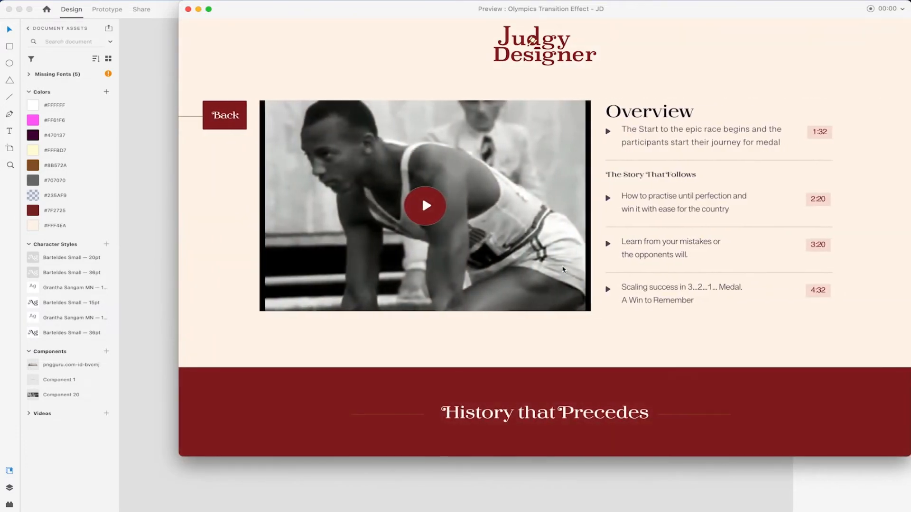
left_click(433, 216)
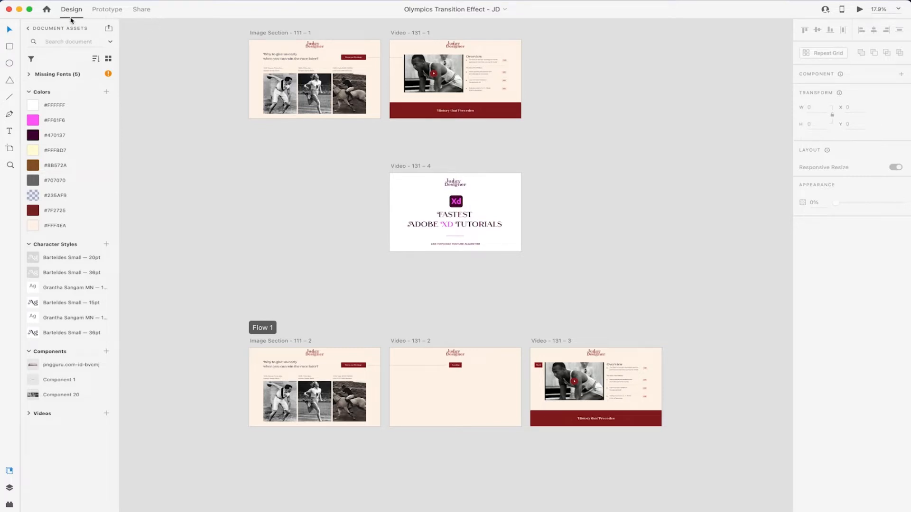
Step: Inspect the Image Section and Video - 131 – 2 interactions, then review the Flow 1 link's view settings
left_click(101, 9)
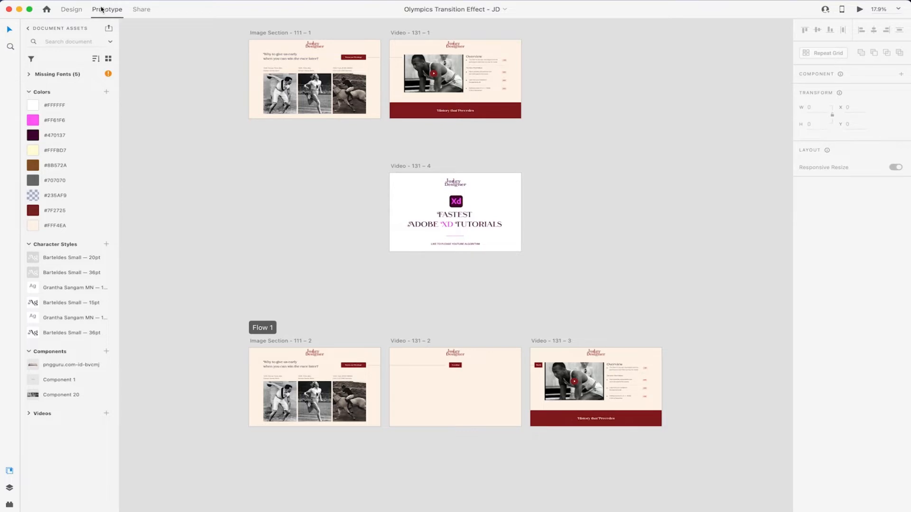
left_click(272, 340)
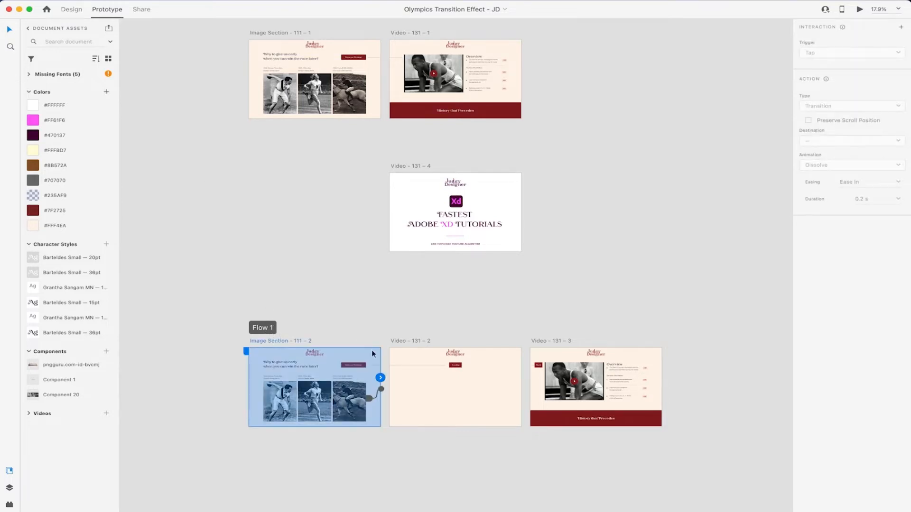
left_click(414, 339)
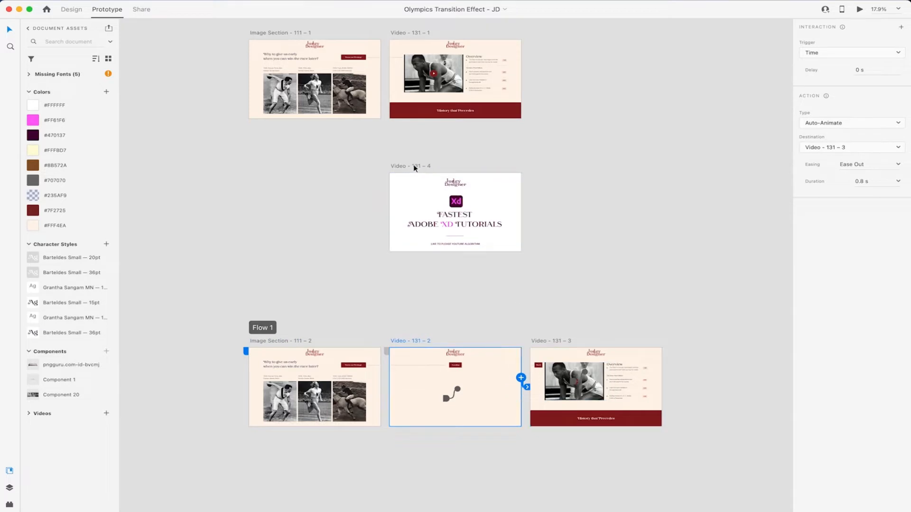
left_click(145, 9)
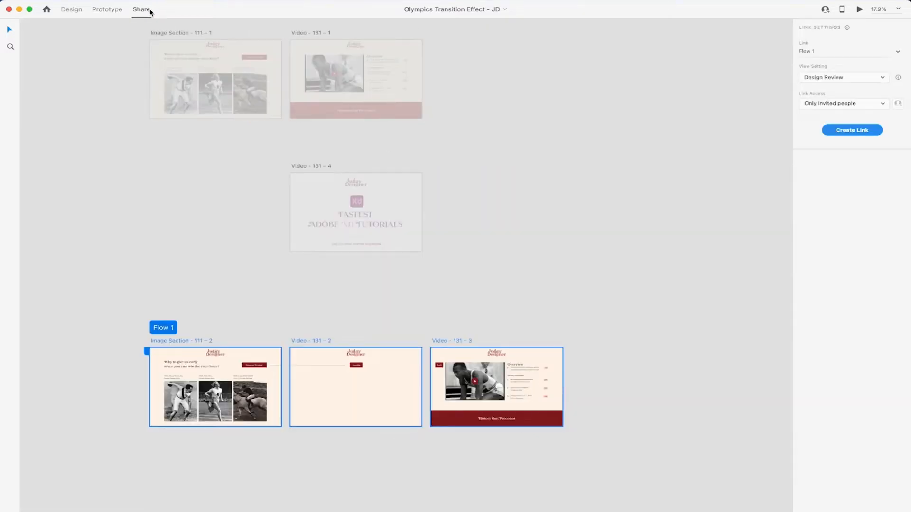
left_click(854, 78)
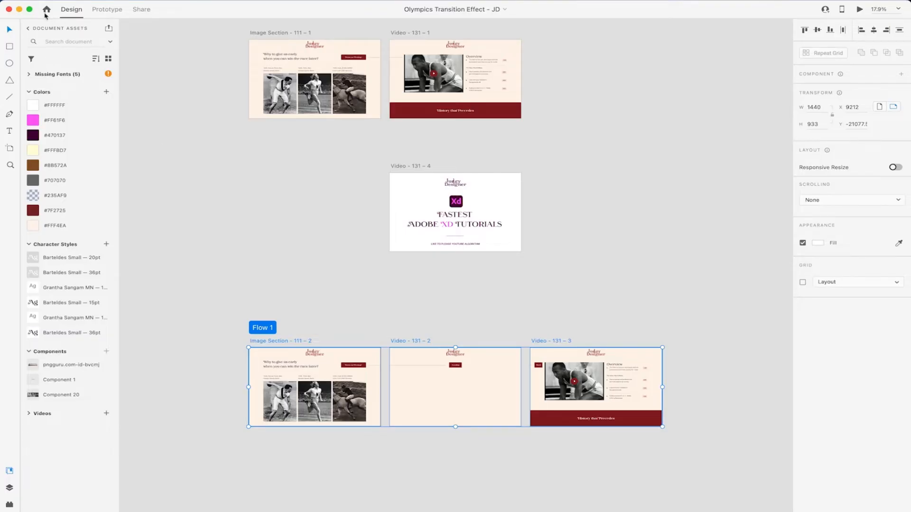
Step: Leave Document Assets to show the Downloads, My Library and Your Library libraries in Design mode
left_click(33, 27)
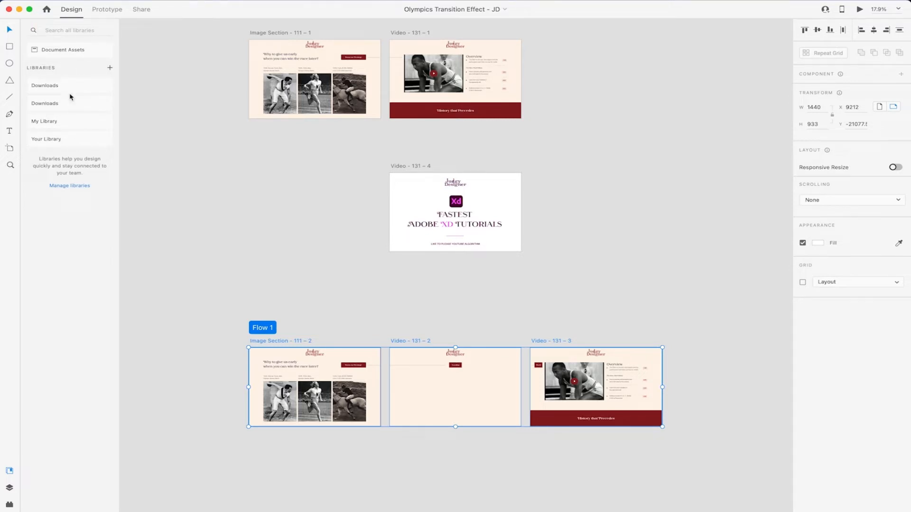
Step: In Document Assets view, copy the two-line race headline to the pasteboard below the artboard
left_click(71, 51)
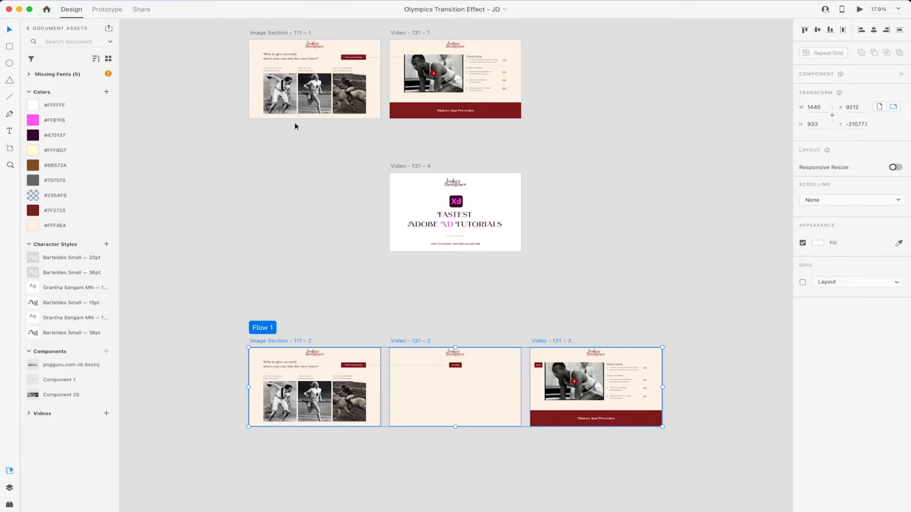
scroll(298, 121, "up", 5)
scroll(298, 122, "left", 3)
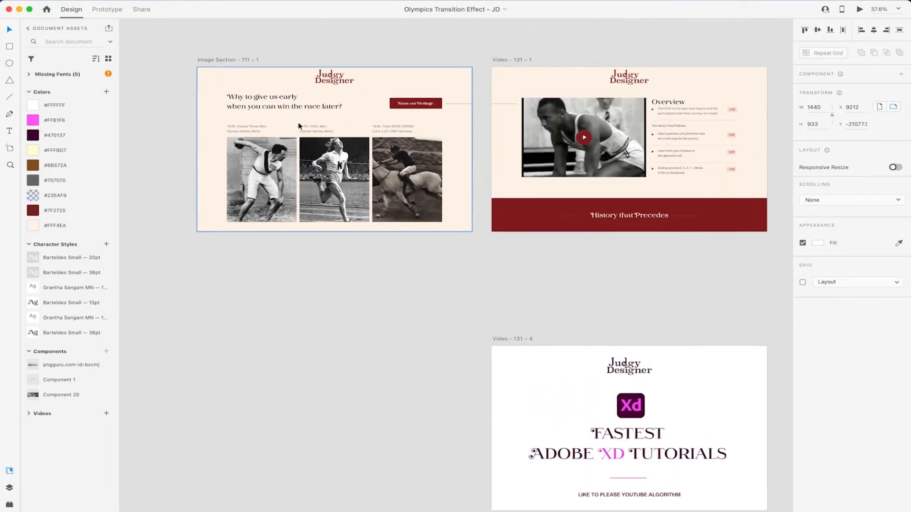
left_click(306, 99)
left_click_drag(306, 99, 305, 297)
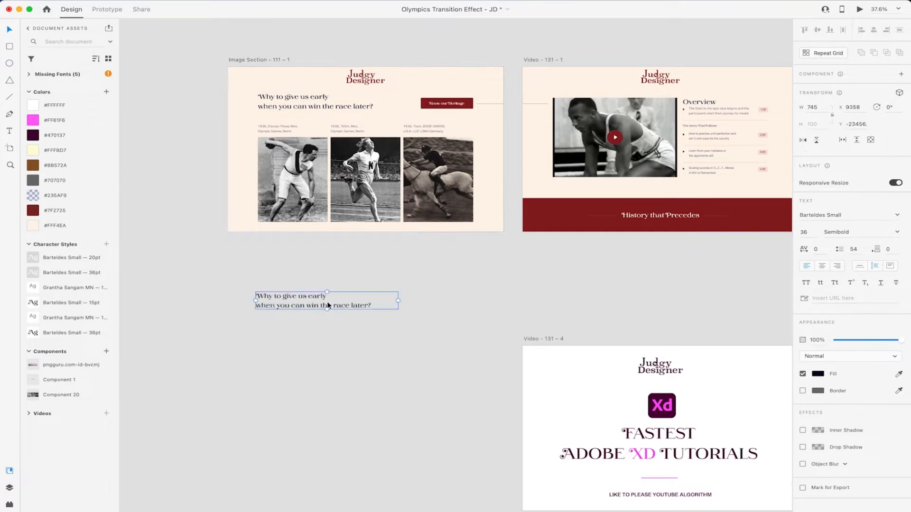
Step: Fill the headline copy with dark green #417505 and save that colour to the document colours
left_click(817, 374)
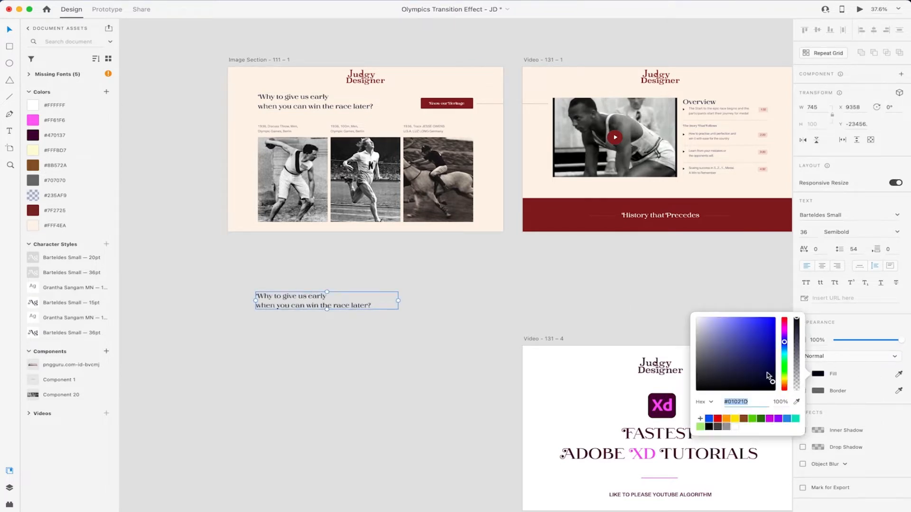
left_click(733, 327)
left_click(735, 418)
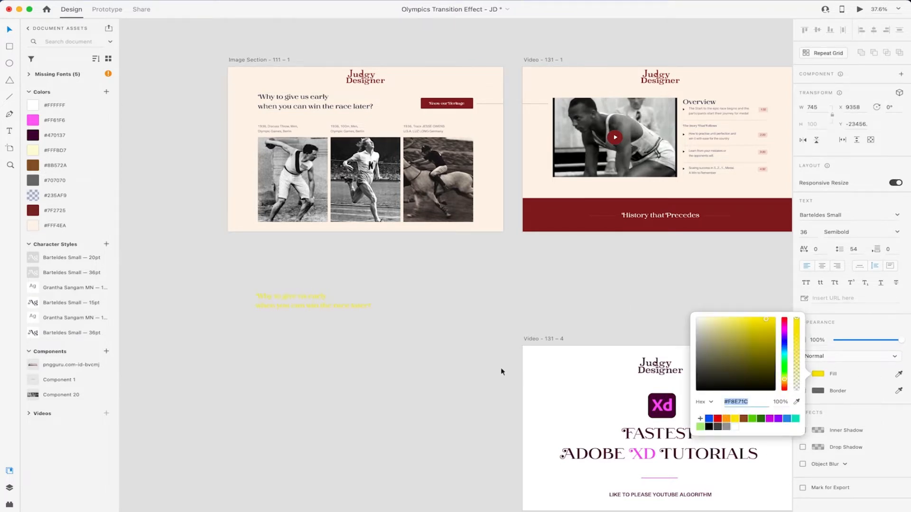
left_click(743, 418)
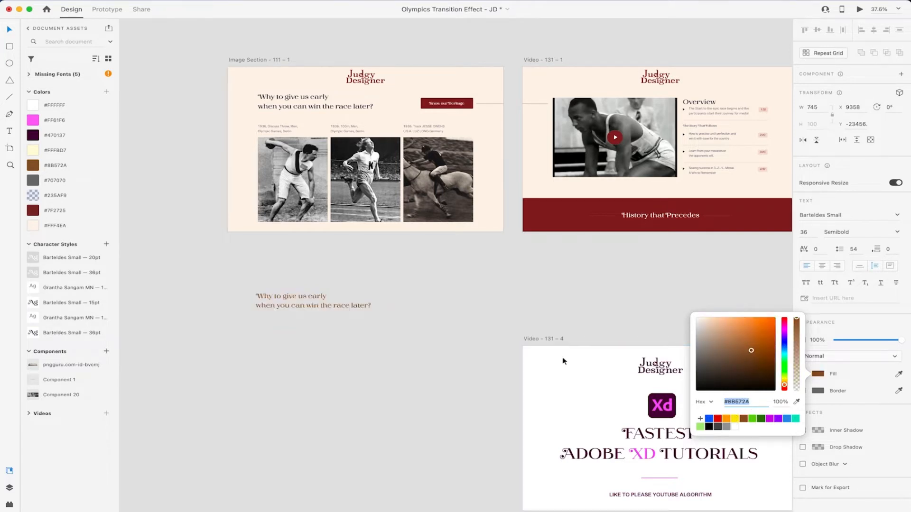
left_click(760, 420)
left_click(297, 316)
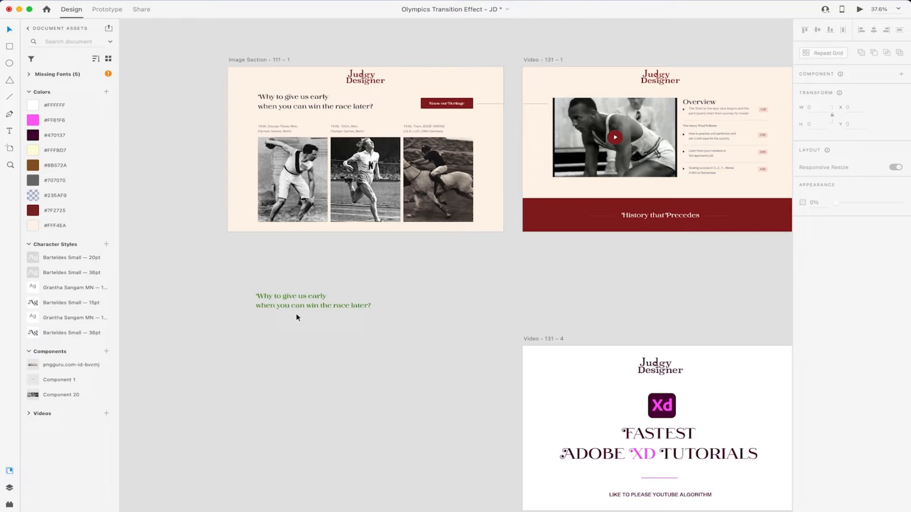
left_click(316, 304)
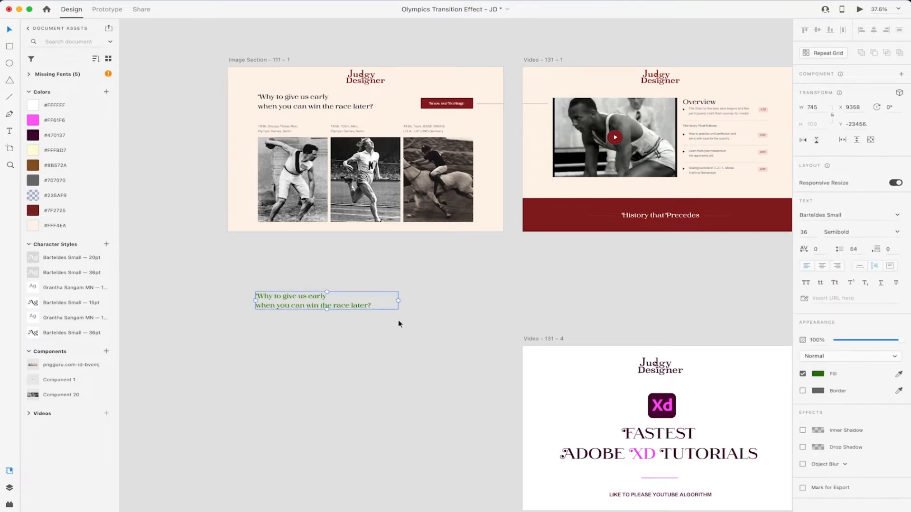
left_click(106, 91)
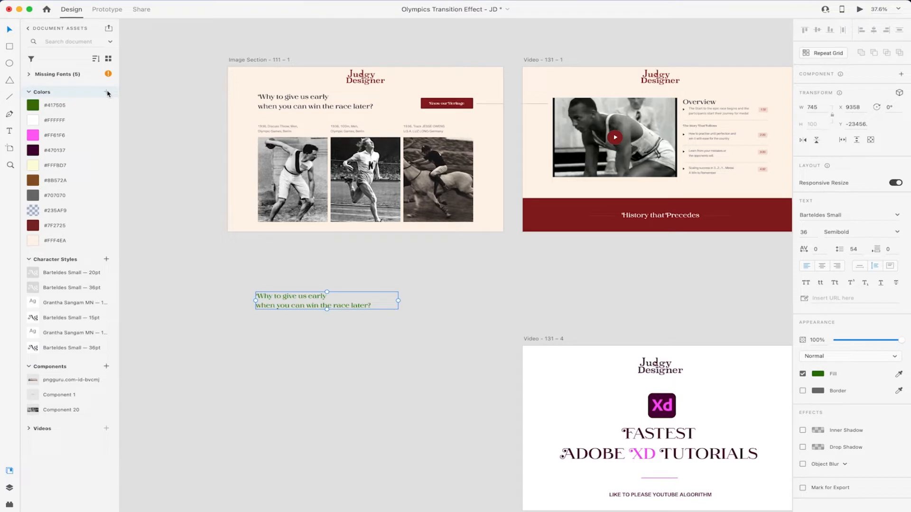
Step: Edit the dark red #7F2725 document colour swatch in the colour picker
right_click(63, 108)
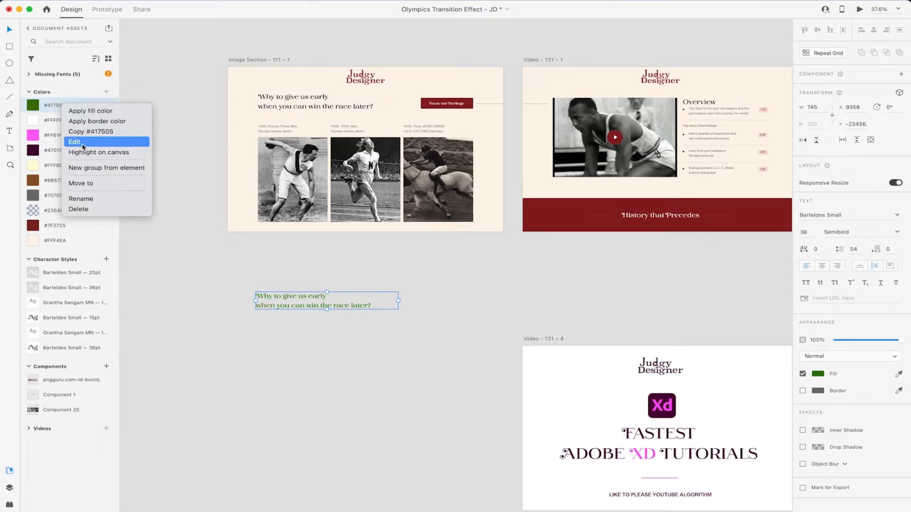
left_click(157, 91)
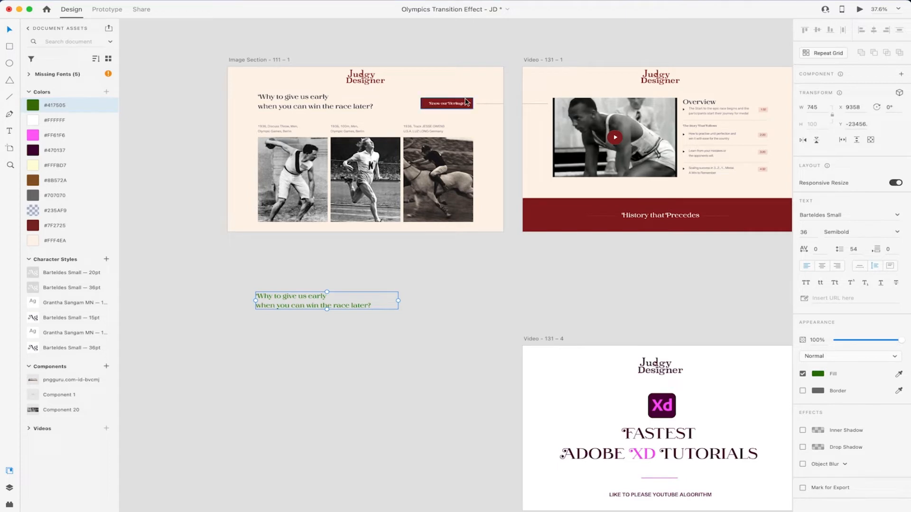
left_click(467, 102)
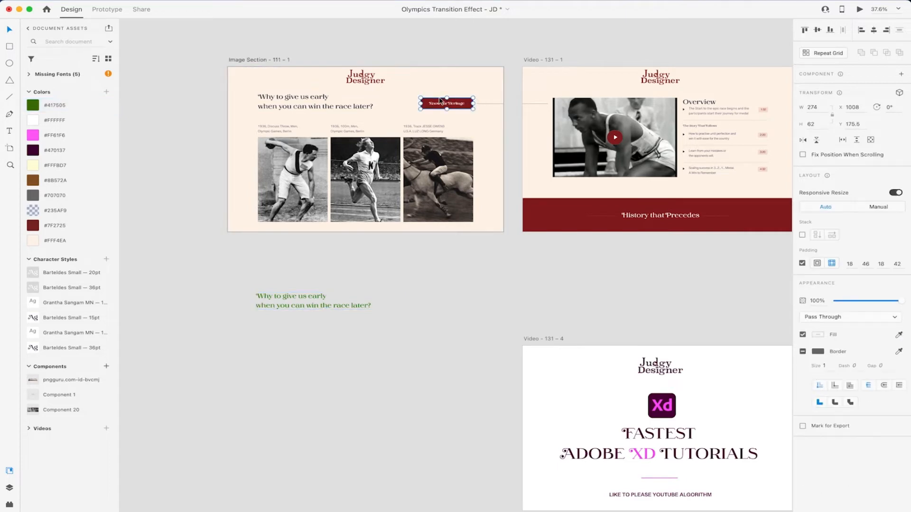
right_click(71, 229)
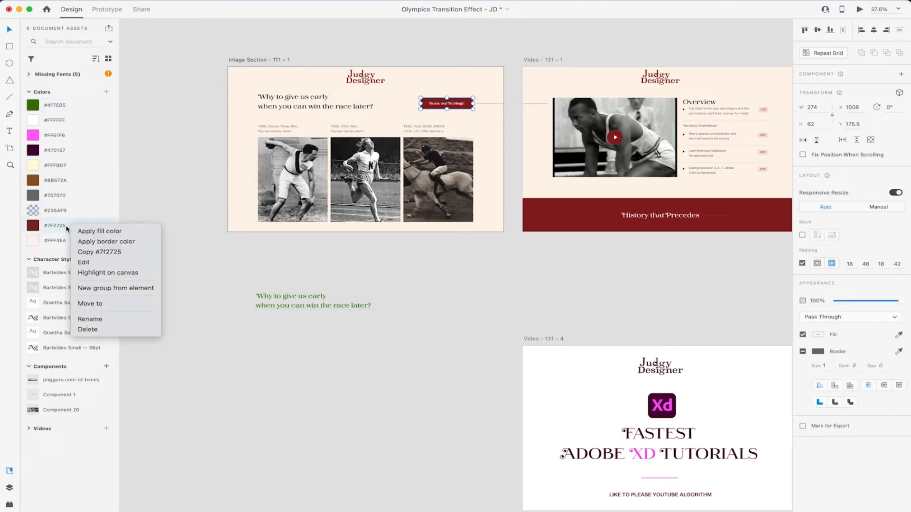
left_click(86, 263)
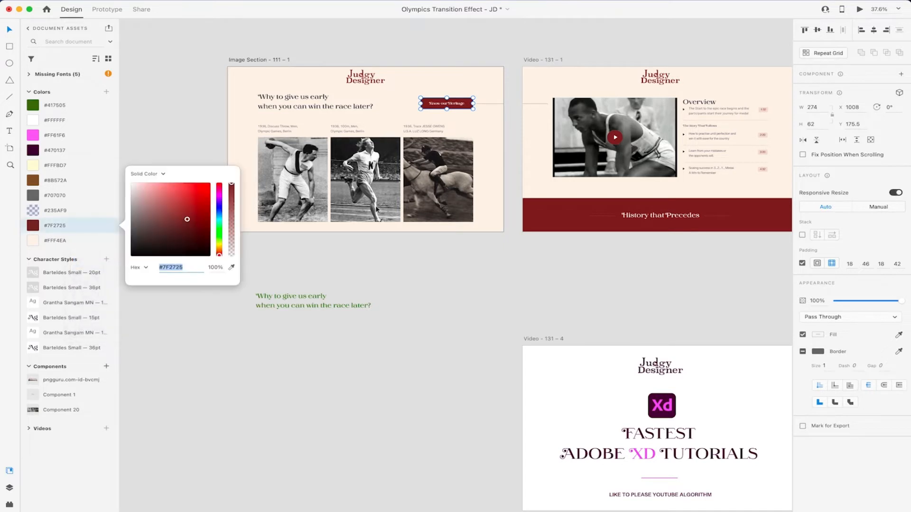
mouse_move(182, 189)
left_mouse_down()
mouse_move(206, 206)
mouse_move(195, 244)
mouse_move(134, 253)
mouse_move(179, 210)
left_mouse_up()
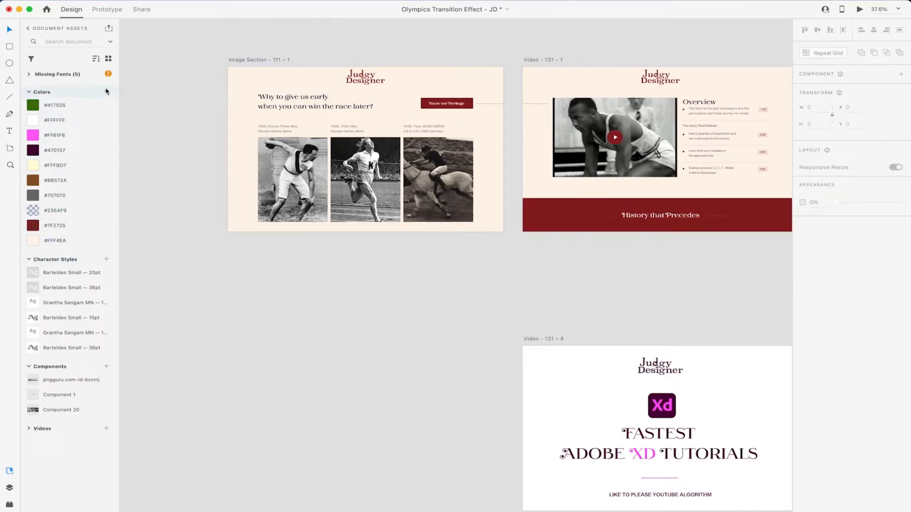
Step: Collapse the Colors and Missing Fonts lists and select the 'Why to give us early' heading
left_click(30, 92)
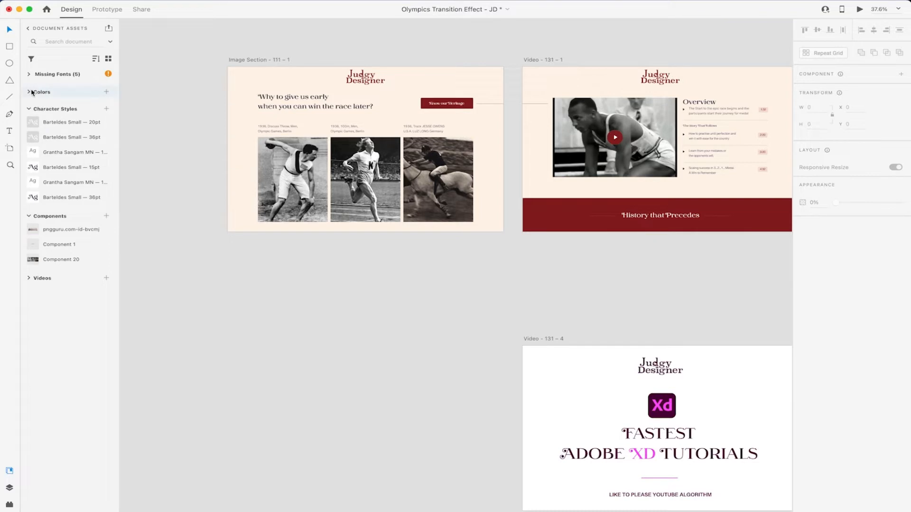
left_click(29, 75)
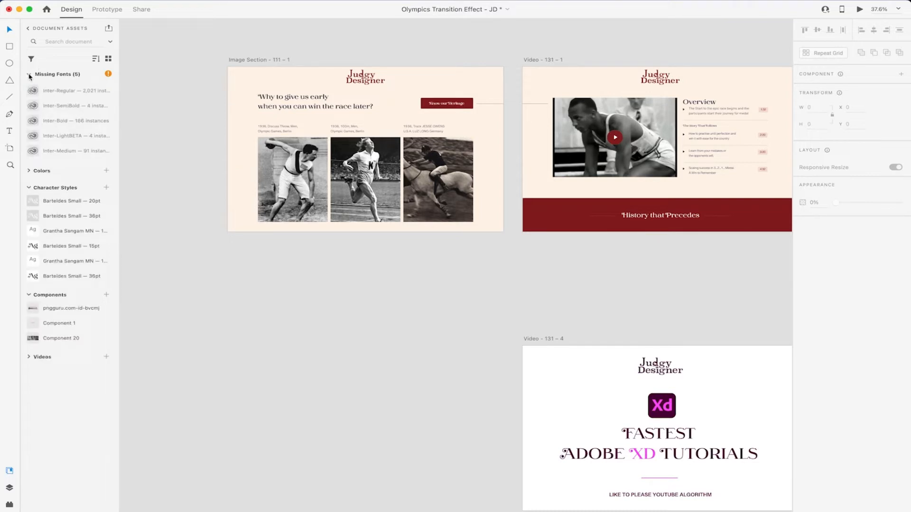
left_click(30, 74)
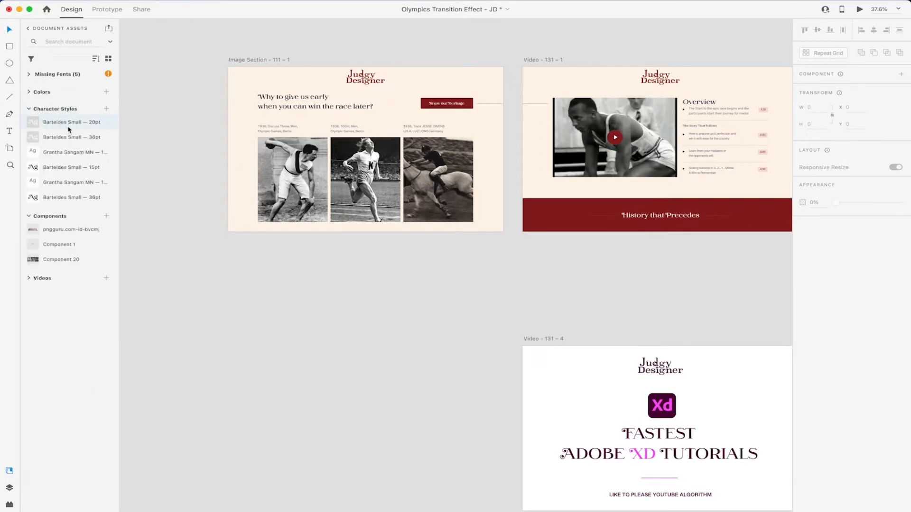
left_click(305, 98)
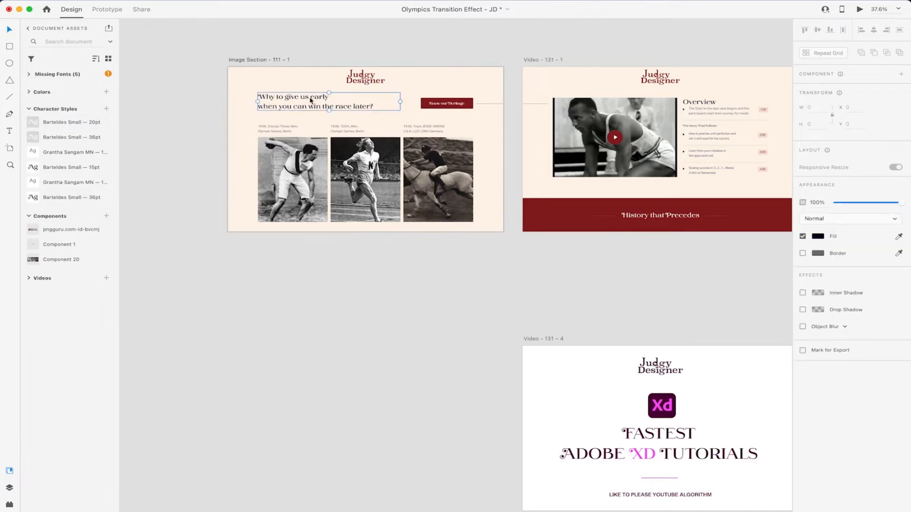
Step: Copy the heading below the artboard, set it in Open Sans, and save it as a character style
left_click_drag(305, 99, 317, 274)
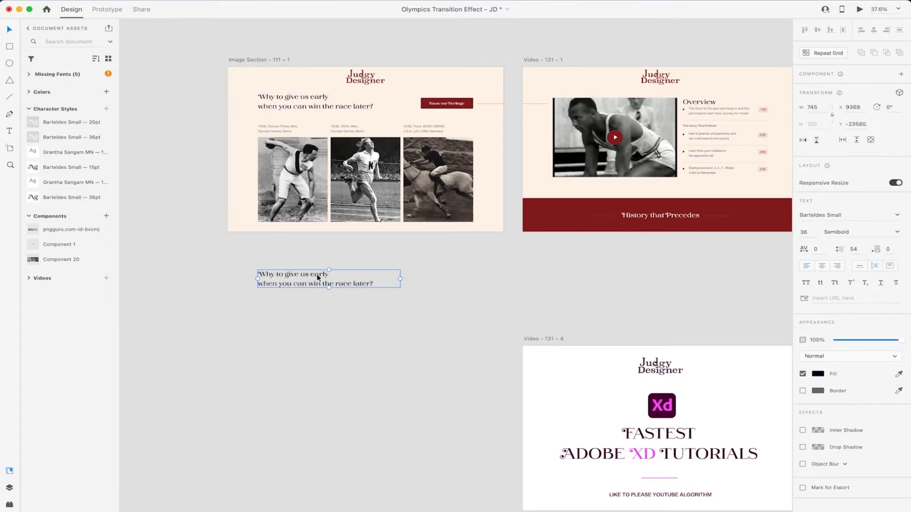
left_click(838, 216)
type("Open Sans")
key("Return")
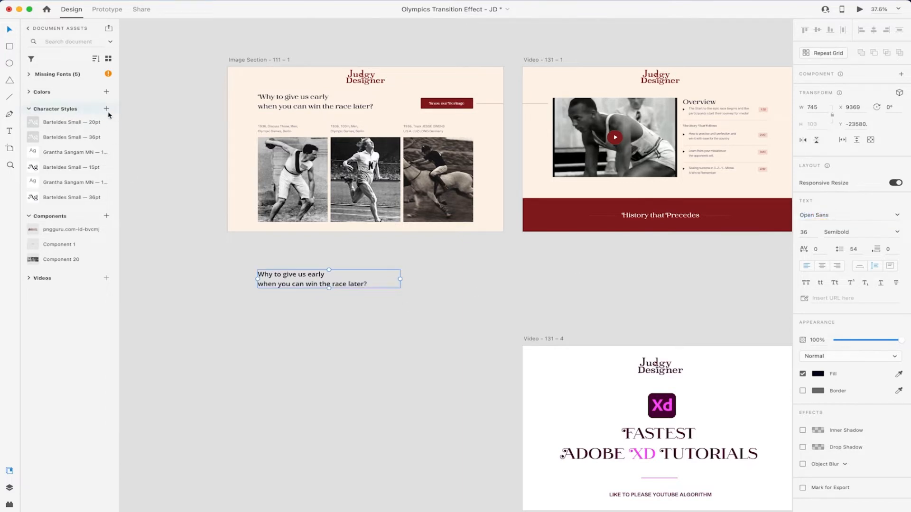
left_click(107, 109)
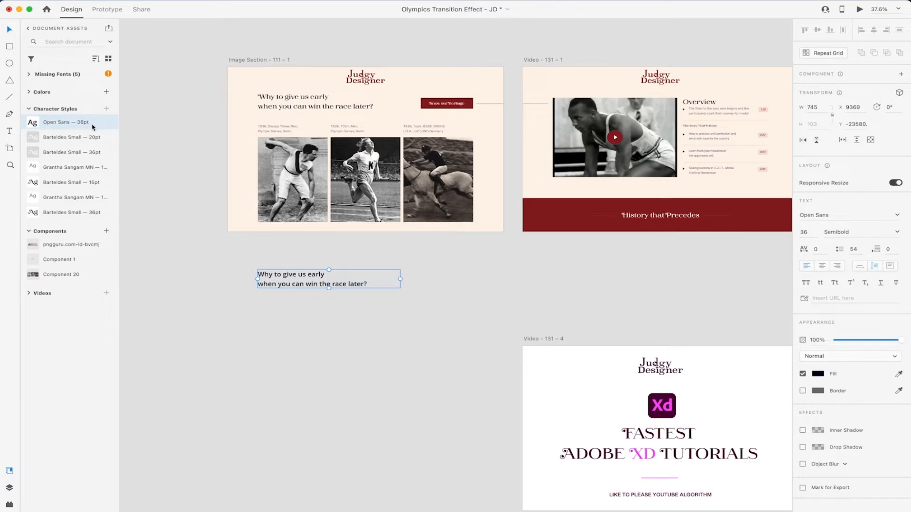
Step: Make two more copies of the Open Sans heading and arrange them on the pasteboard
left_click_drag(314, 278, 412, 385)
left_click_drag(522, 380, 434, 380)
key("super+z")
left_click_drag(573, 388, 301, 365)
left_click(276, 277)
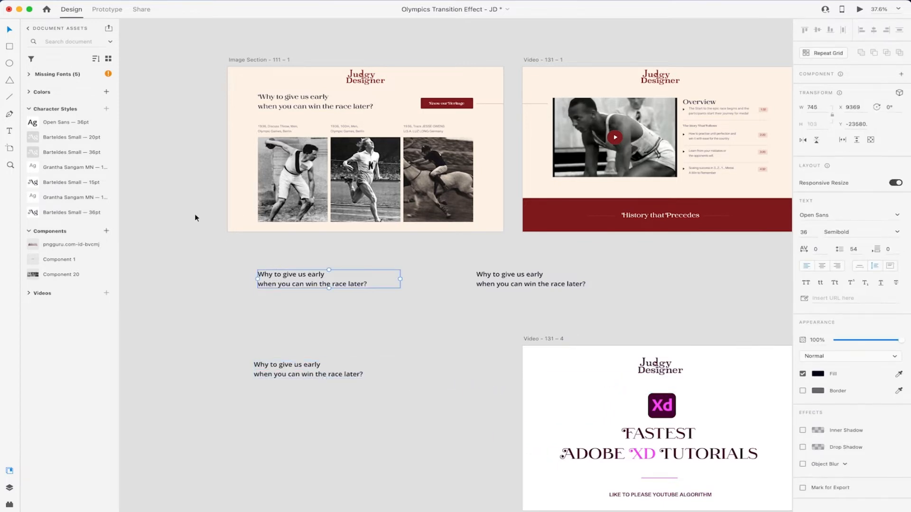
Step: Edit the Open Sans — 36pt character style so its font size becomes 24
right_click(85, 126)
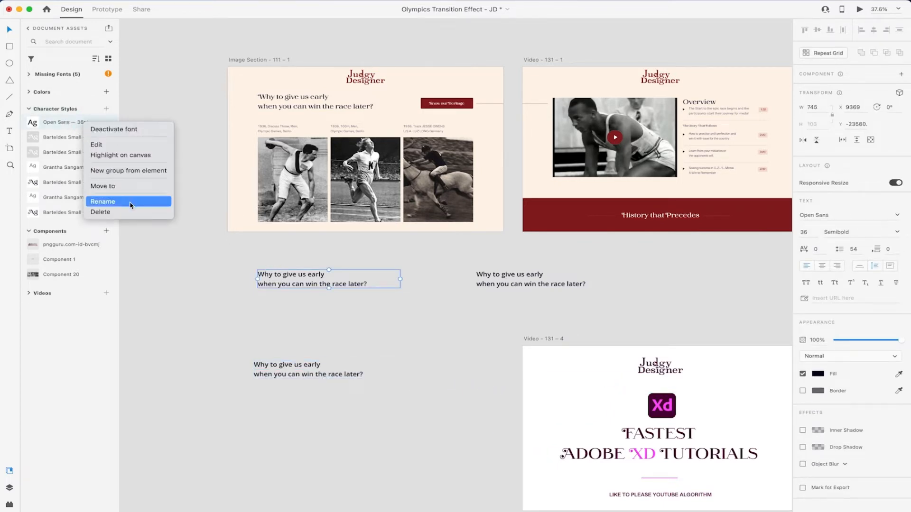
left_click(97, 145)
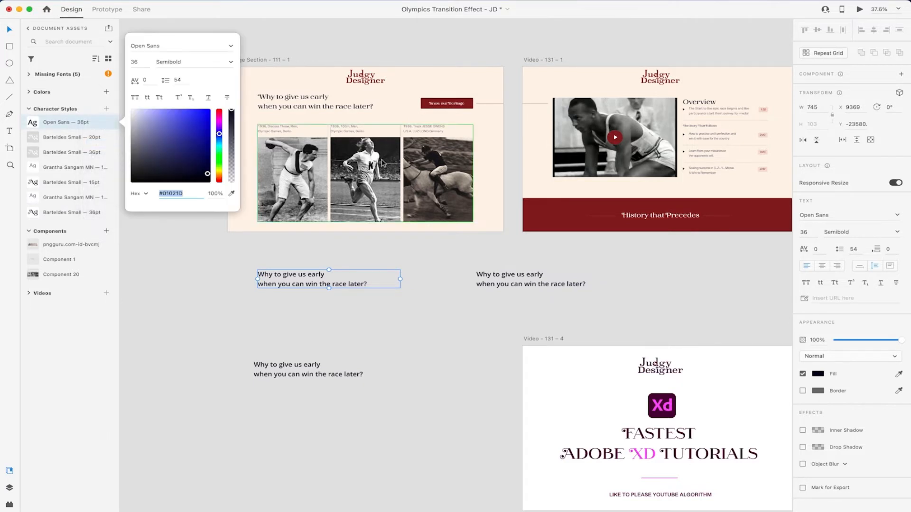
left_click(141, 62)
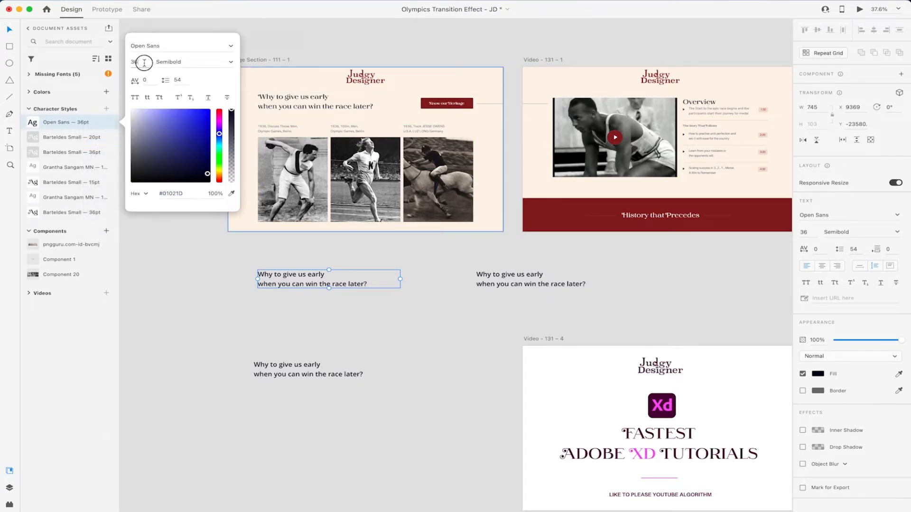
key("Return")
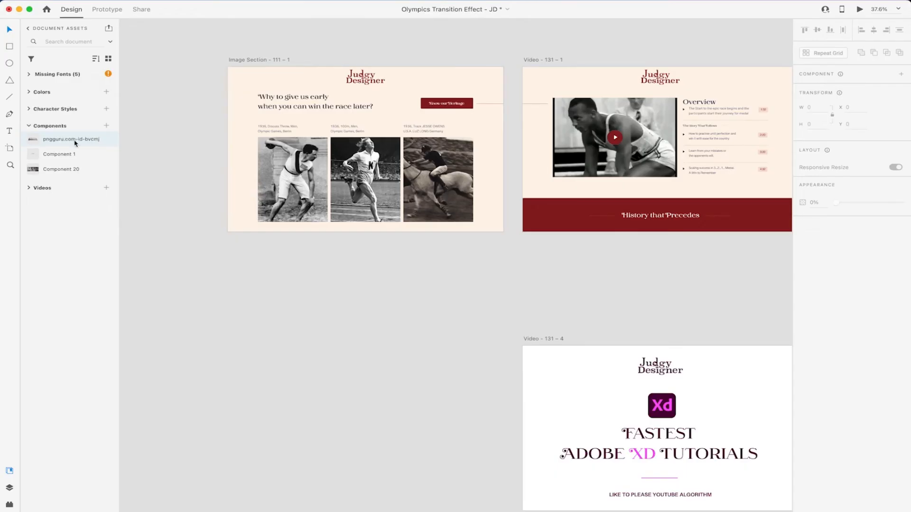
Step: Check the FASTEST ADOBE XD TUTORIALS heading on Video – 131 – 4, then select its Xd icon
scroll(424, 268, "right", 4)
scroll(423, 268, "down", 4)
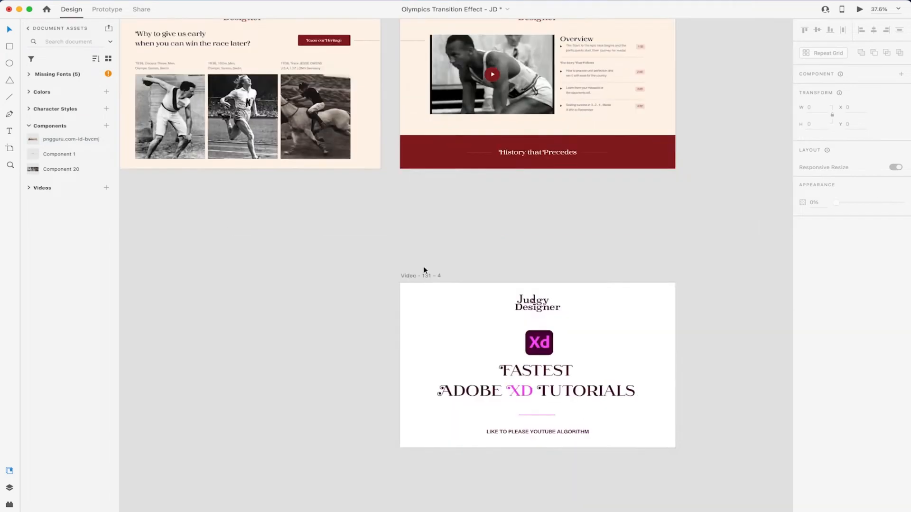
scroll(423, 268, "down", 3)
scroll(425, 267, "right", 2)
scroll(424, 267, "down", 1)
left_click(374, 229)
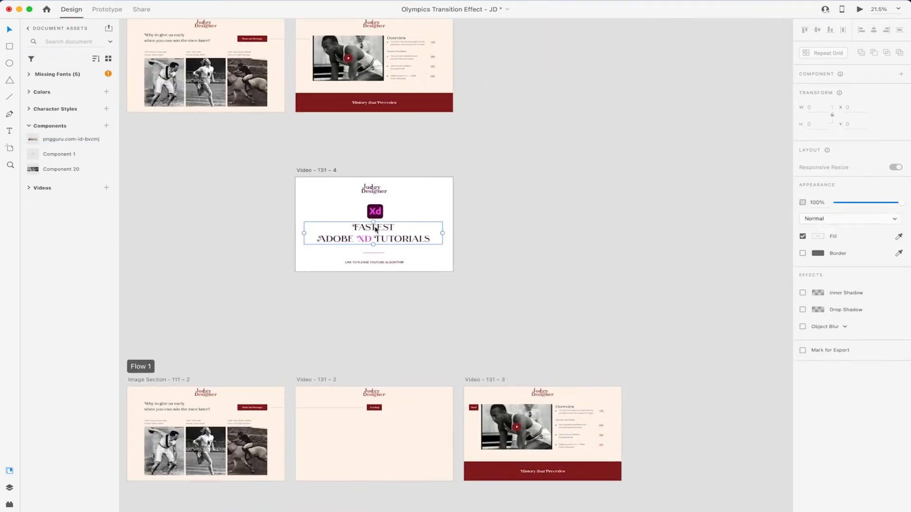
scroll(375, 229, "up", 5)
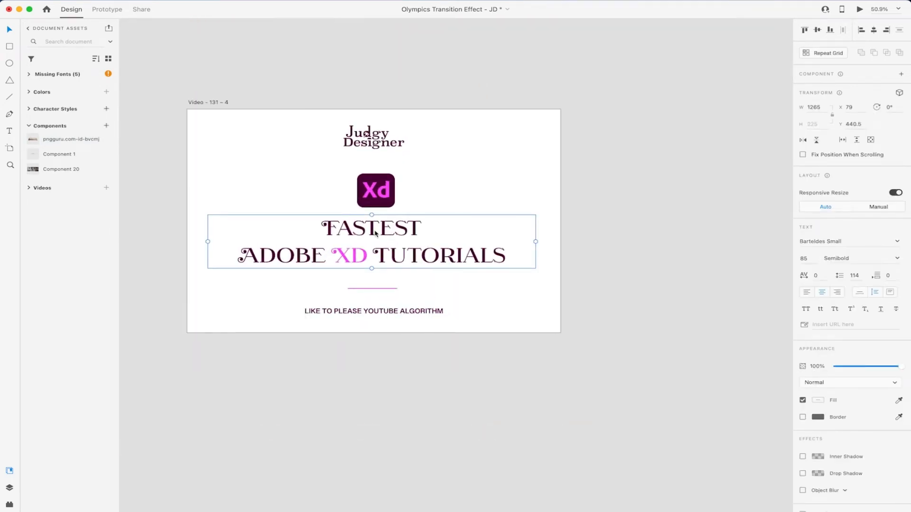
scroll(375, 233, "left", 3)
scroll(375, 233, "up", 1)
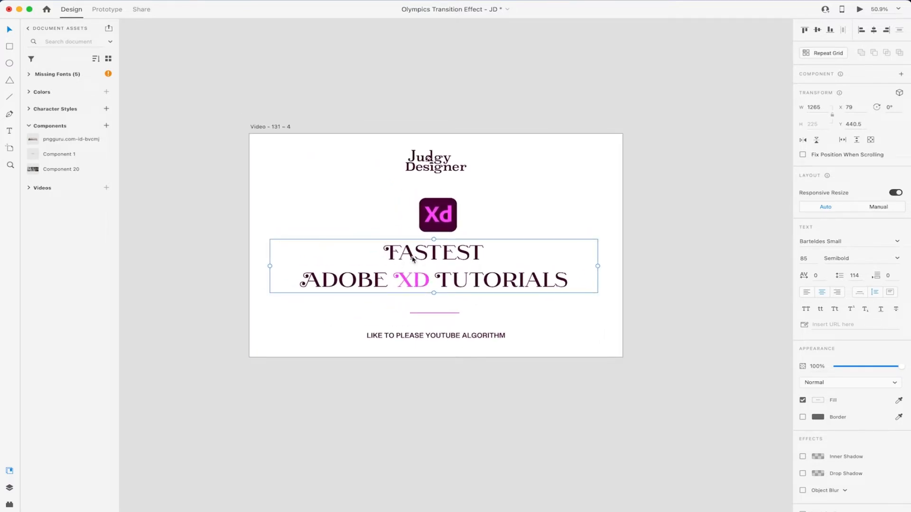
scroll(412, 259, "down", 3, "ctrl")
scroll(412, 259, "up", 2)
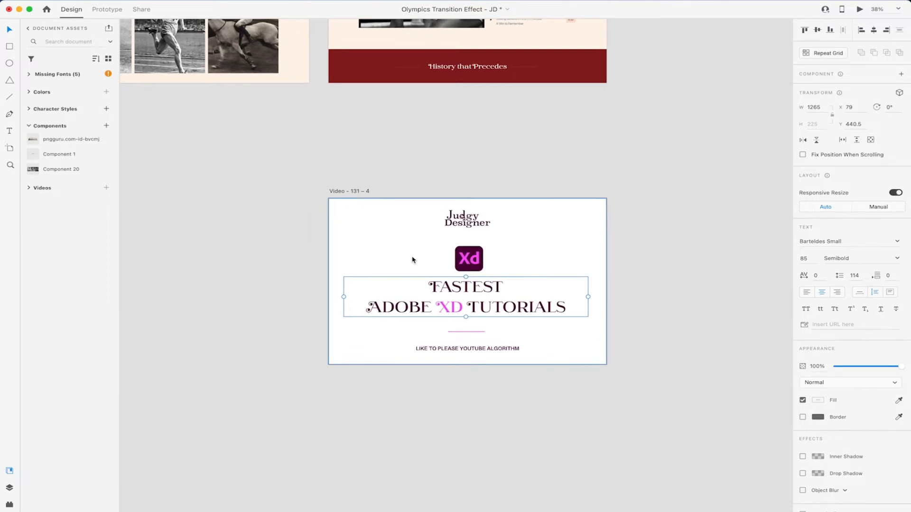
left_click(470, 260)
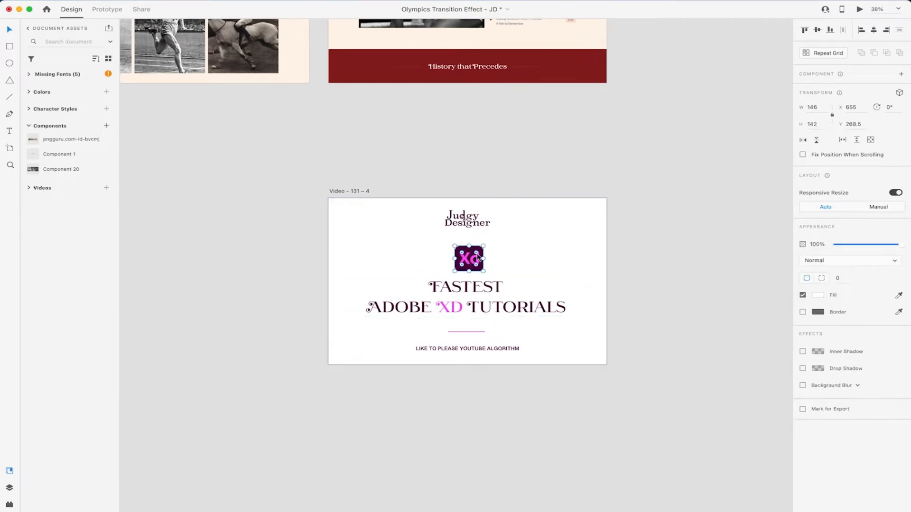
Step: Make the Xd icon the Adobe_XD_CC_icon.svg component and add a Hover State beside Default State
left_click(900, 76)
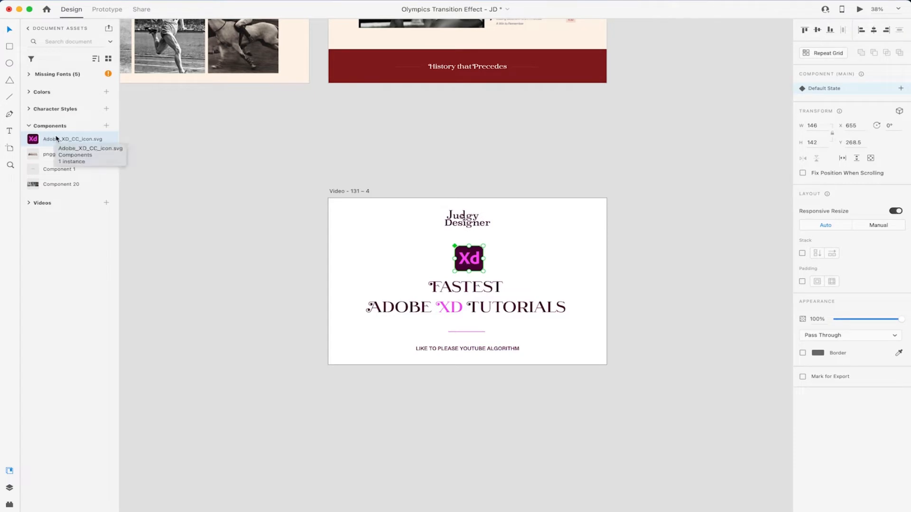
scroll(467, 252, "up", 5)
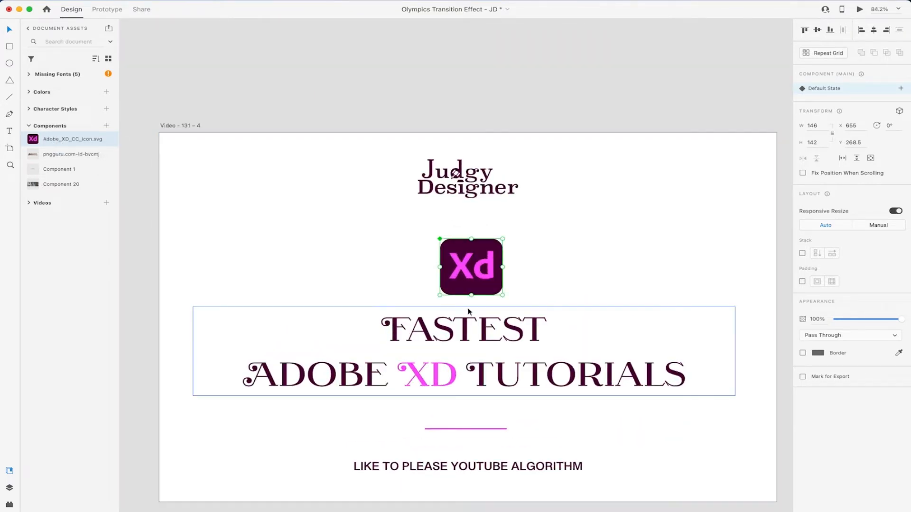
left_click(900, 89)
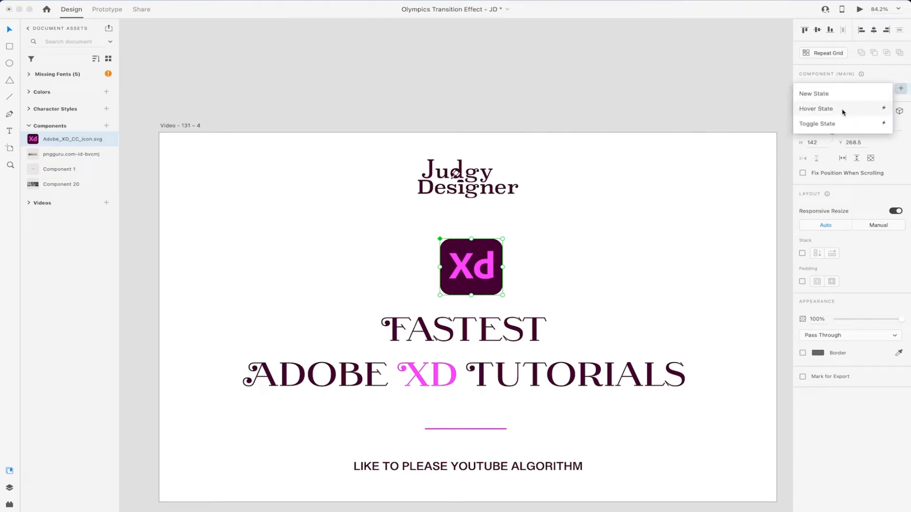
left_click(843, 113)
left_click(900, 99)
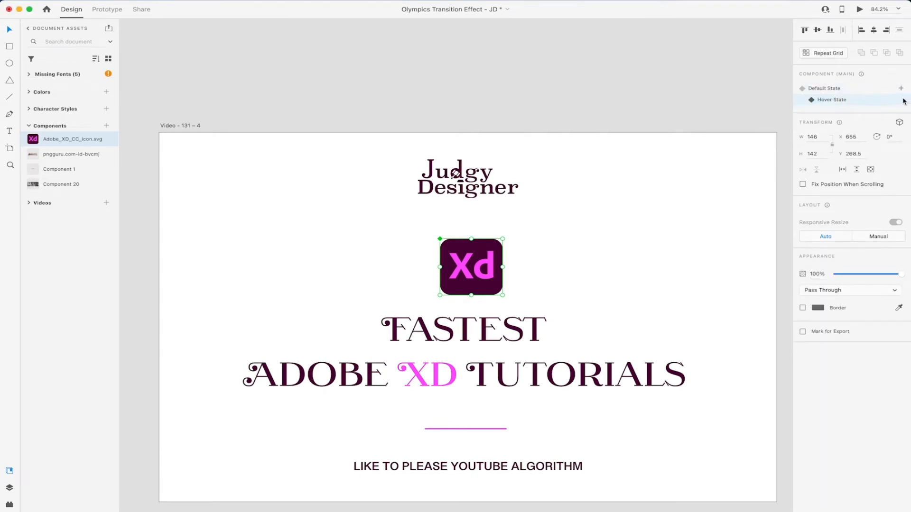
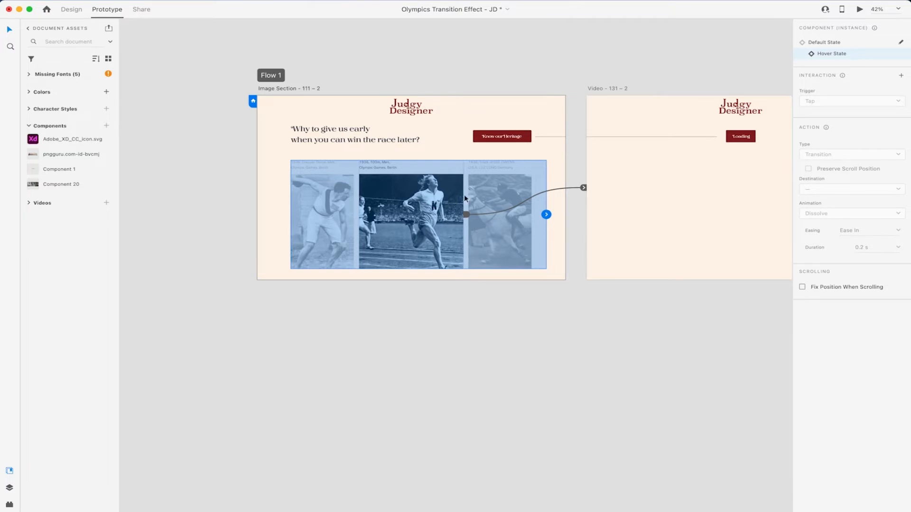
Step: Switch the photo component back to its Default State and clear the selection
left_click(825, 44)
left_click(470, 415)
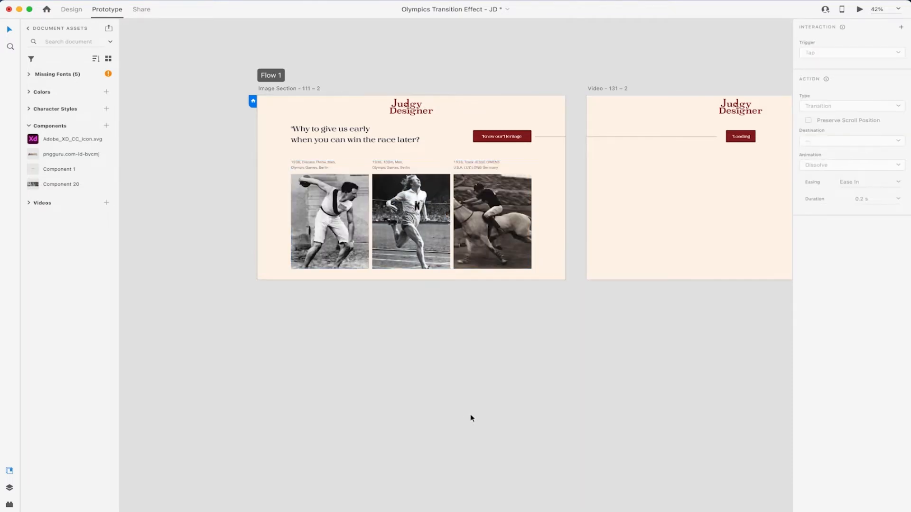
left_click(372, 218)
left_click(315, 329)
Step: Place a trial copy of Component 20 on the Video artboard, preview its hover state, then remove it
left_click_drag(43, 186, 682, 208)
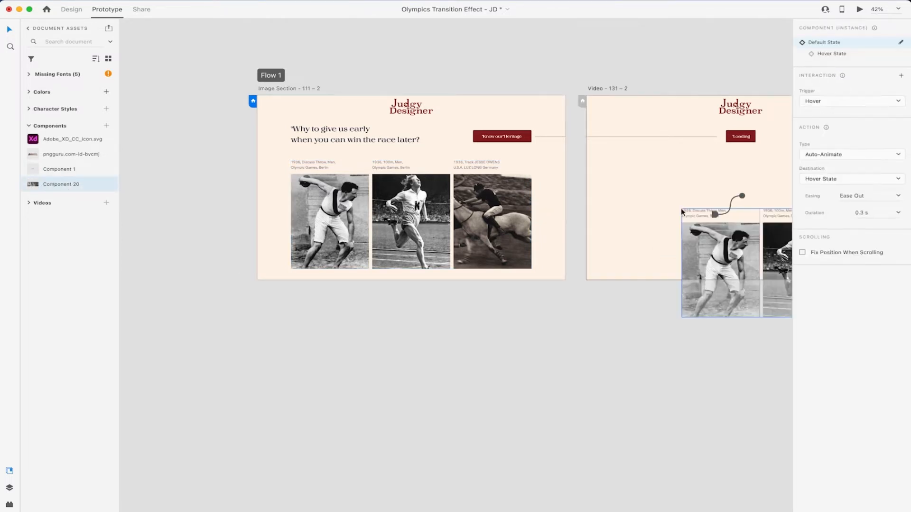
scroll(681, 208, "right", 4)
left_click_drag(679, 246, 632, 194)
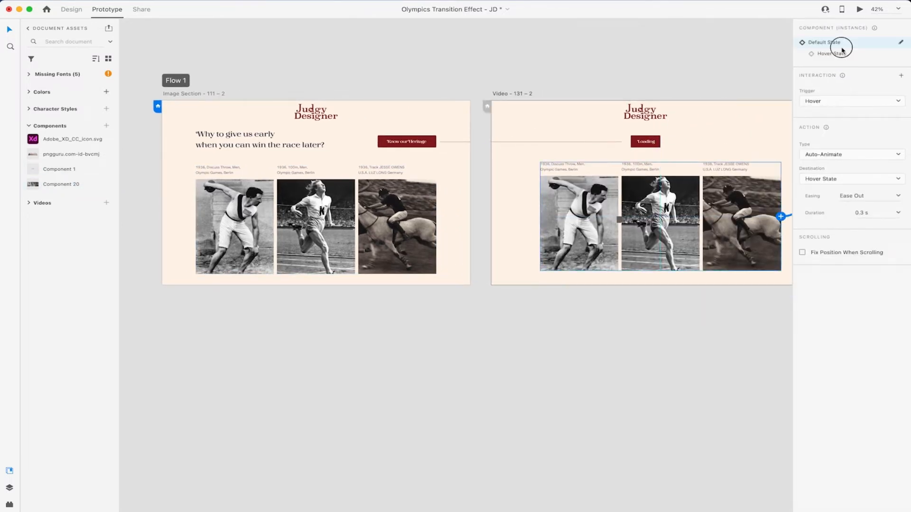
left_click(837, 53)
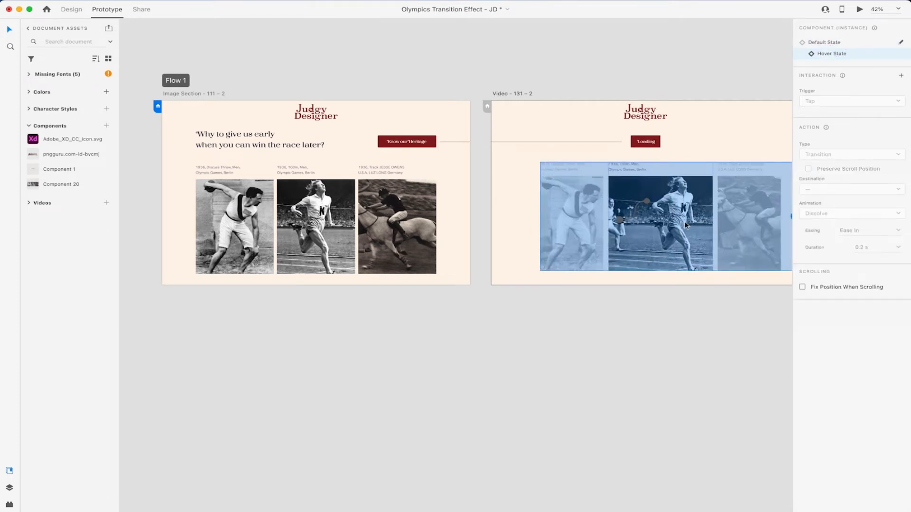
scroll(635, 387, "right", 2)
left_click(658, 338)
key("super+z")
key("super+z")
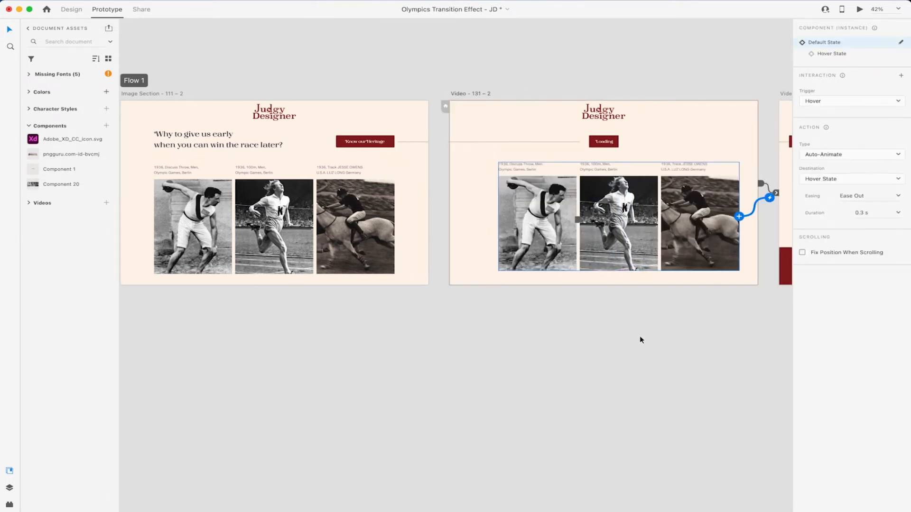
key("super+z")
left_click(564, 326)
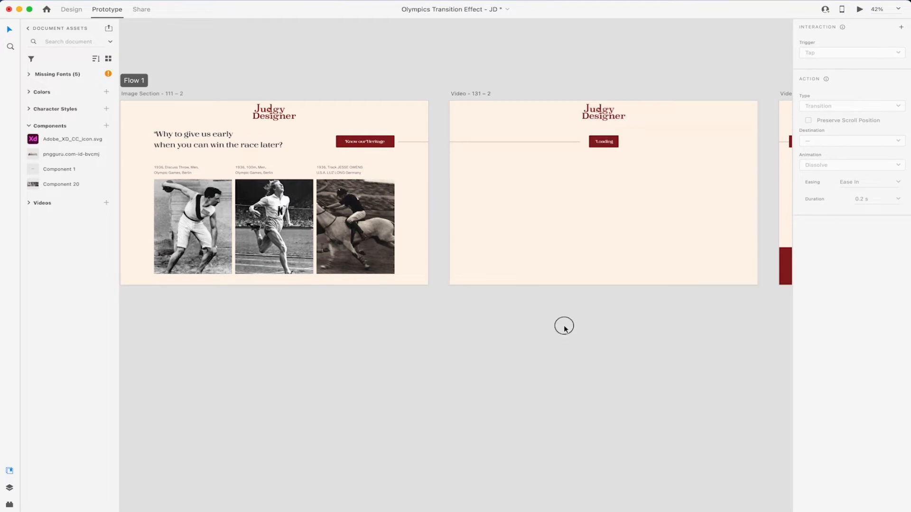
scroll(564, 328, "left", 5)
Step: Drill into the nested video on the Video artboard and keep its playback on Custom
scroll(564, 327, "right", 1)
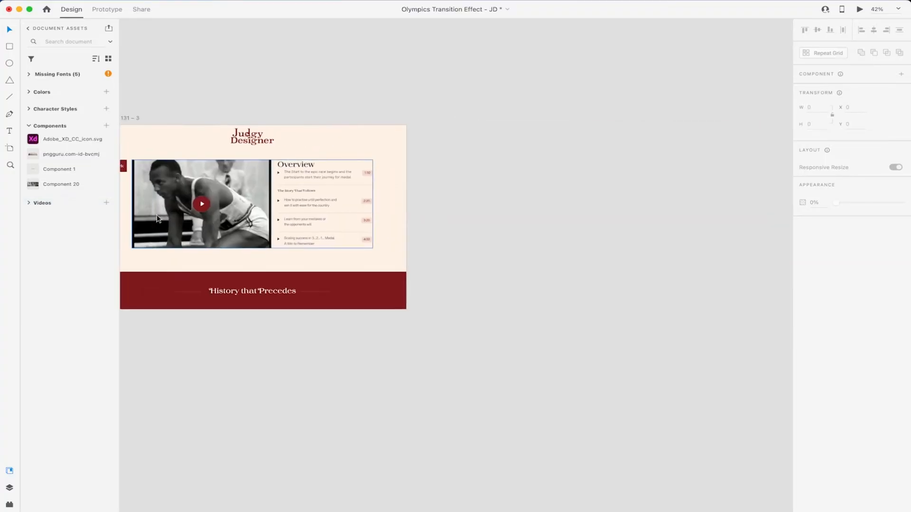
scroll(386, 189, "left", 5)
left_click(386, 174)
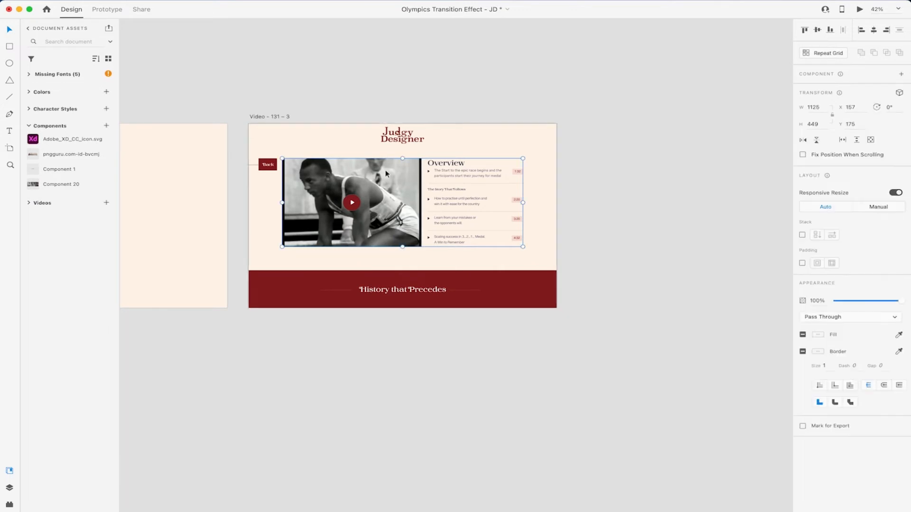
double_click(385, 174)
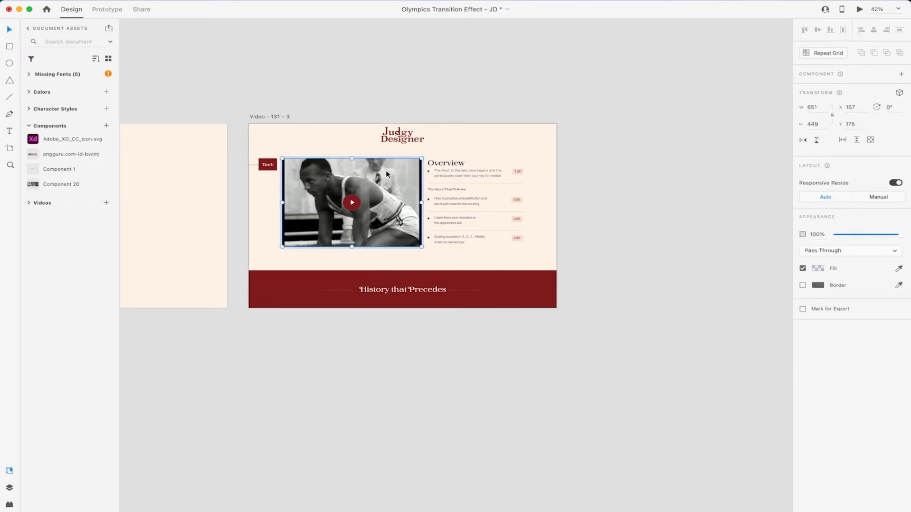
double_click(393, 179)
double_click(392, 179)
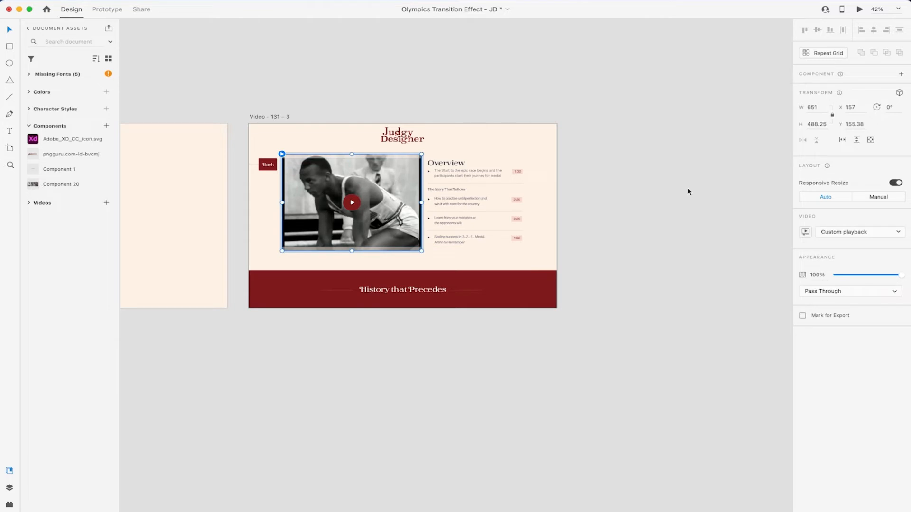
left_click(850, 235)
left_click(862, 235)
left_click(851, 232)
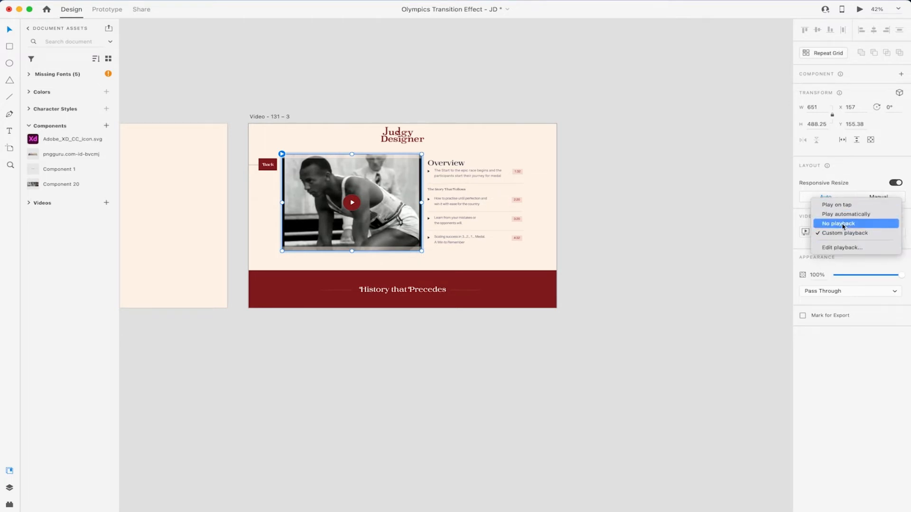
left_click(814, 269)
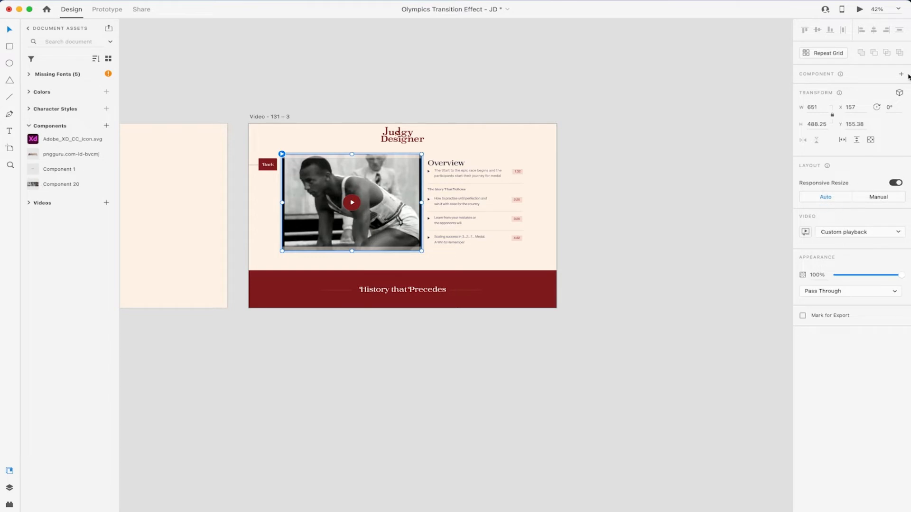
left_click(647, 267)
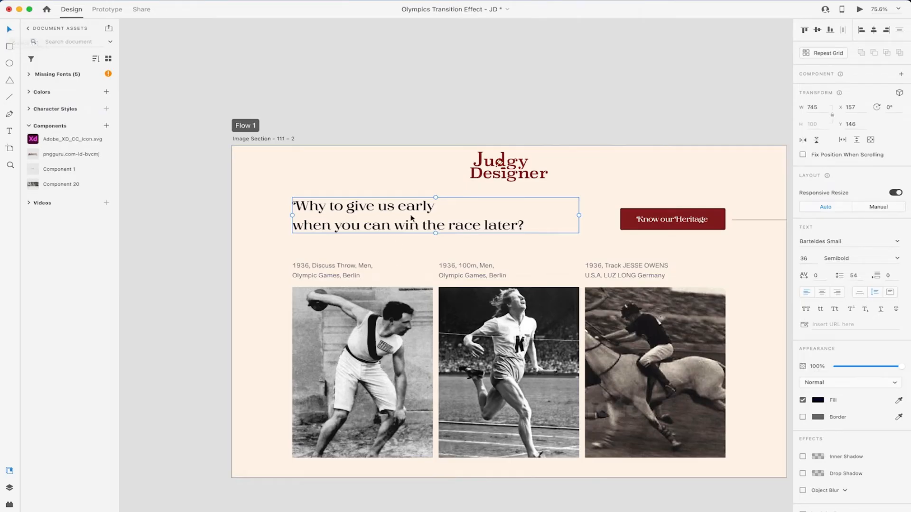
Step: Draw a 338×208 rectangle above the Image Section artboard
left_click(498, 172)
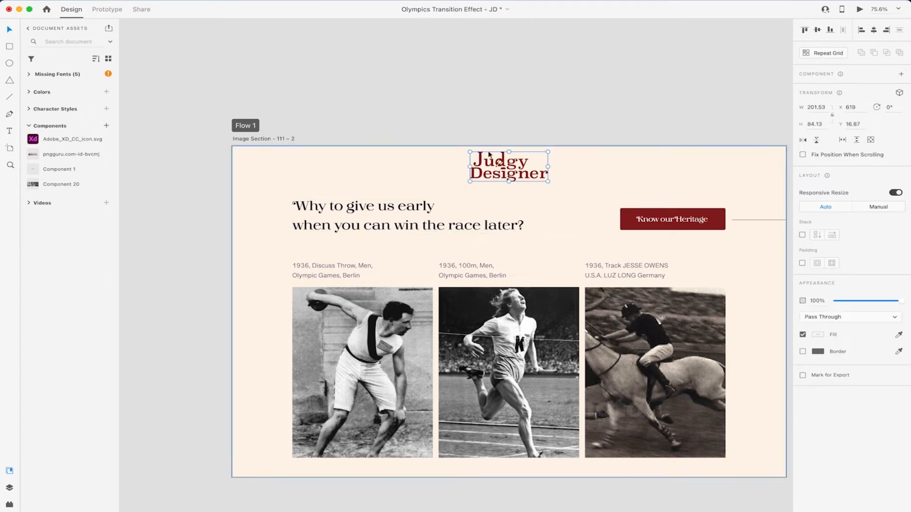
left_click(269, 54)
scroll(214, 52, "up", 4)
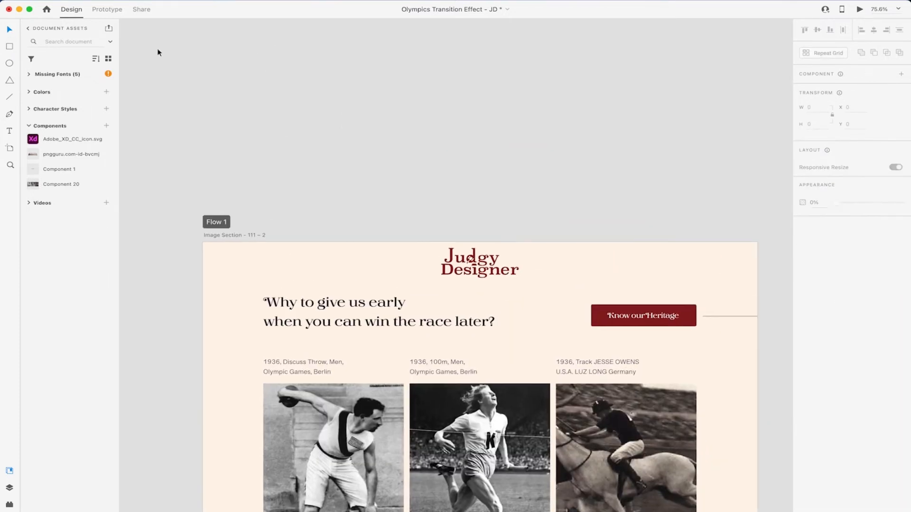
left_click(17, 47)
mouse_move(324, 87)
left_mouse_down()
mouse_move(478, 181)
mouse_move(454, 160)
left_mouse_up()
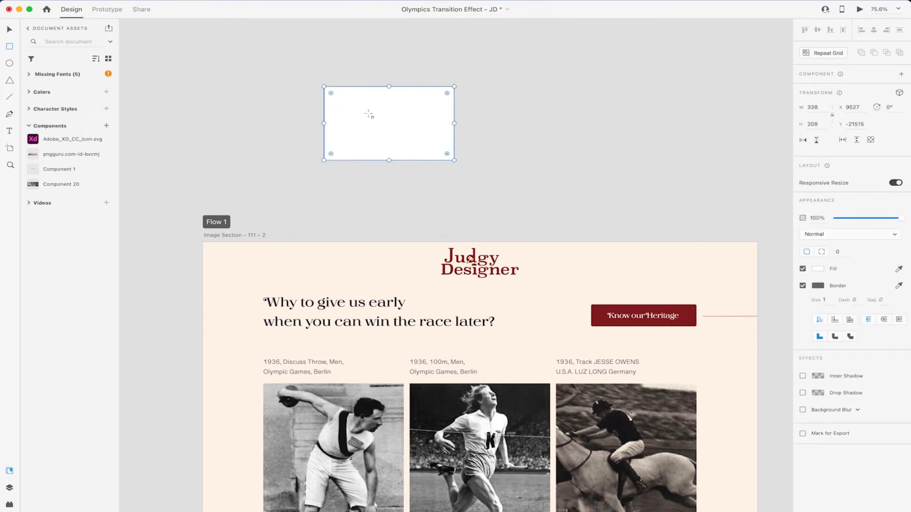
mouse_move(330, 92)
left_mouse_down()
mouse_move(346, 106)
mouse_move(338, 101)
left_mouse_up()
key("super+z")
Step: Give the rectangle corner radii 38/70/38/38 and a centred size-9 border
left_click(818, 253)
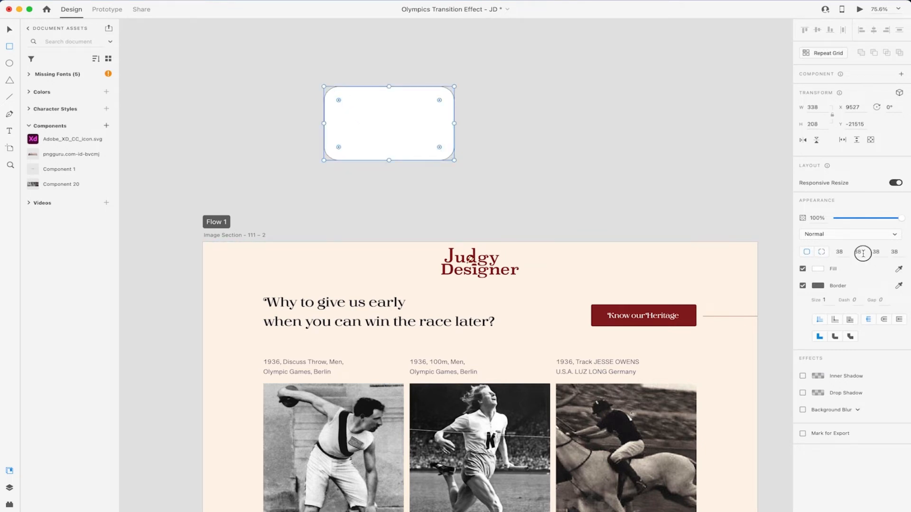
key("Return")
left_click(835, 321)
left_click(850, 323)
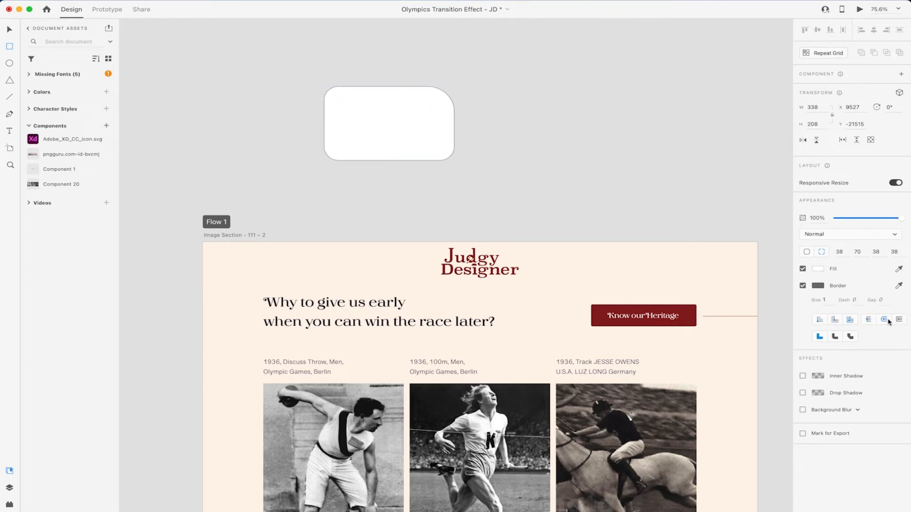
left_click(802, 285)
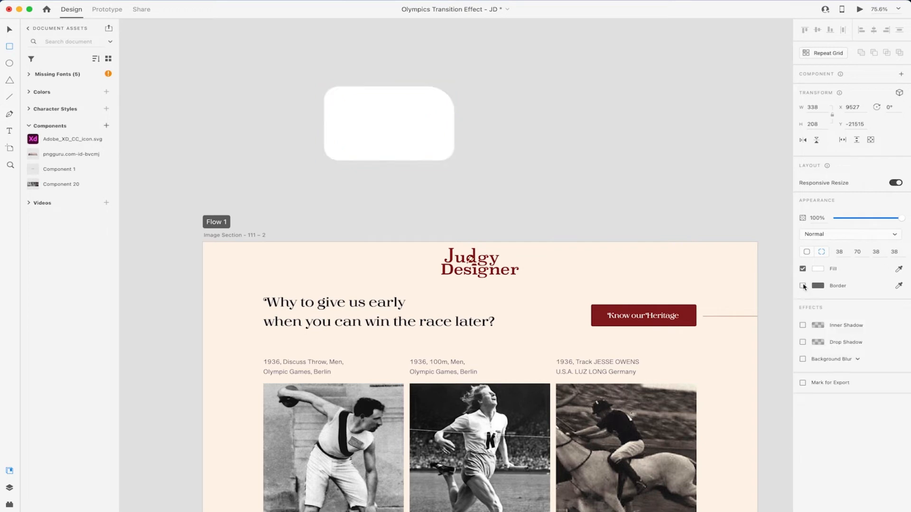
left_click(803, 286)
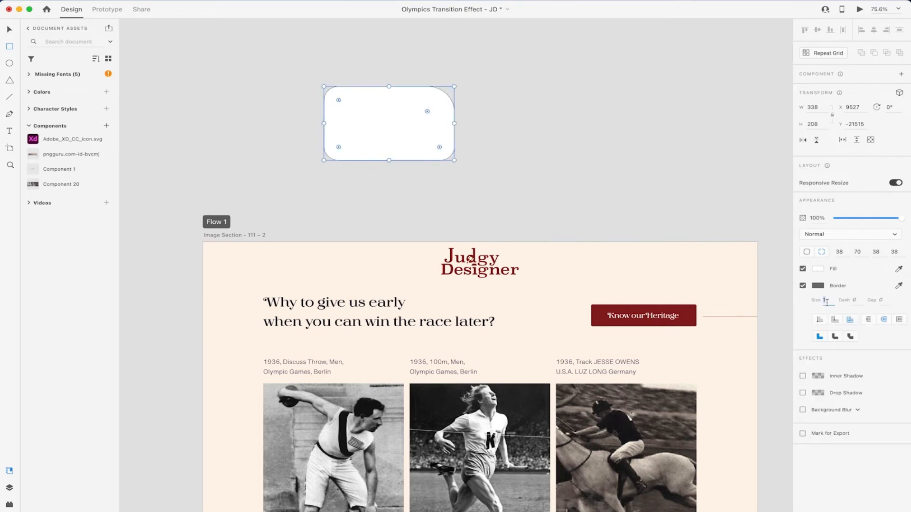
key("Up")
key("Up")
key("Up")
key("Up")
key("Up")
key("Up")
key("Up")
key("Up")
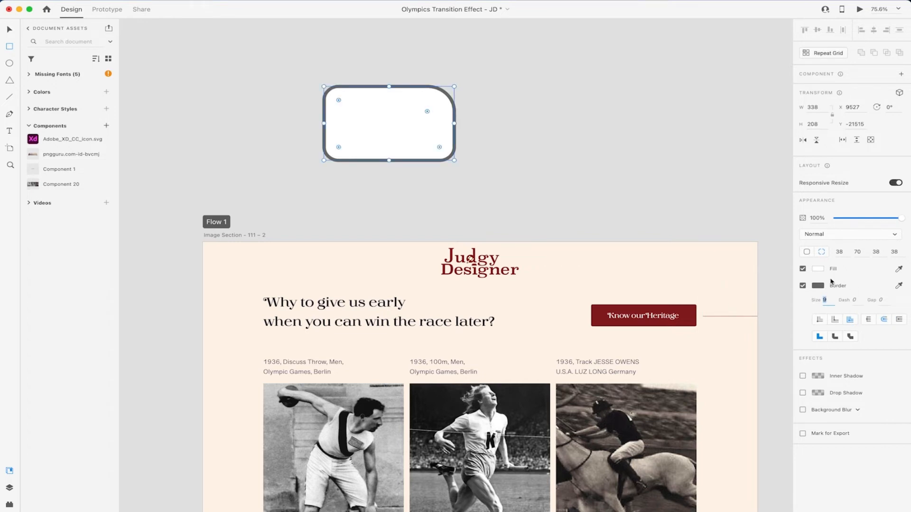
left_click(818, 269)
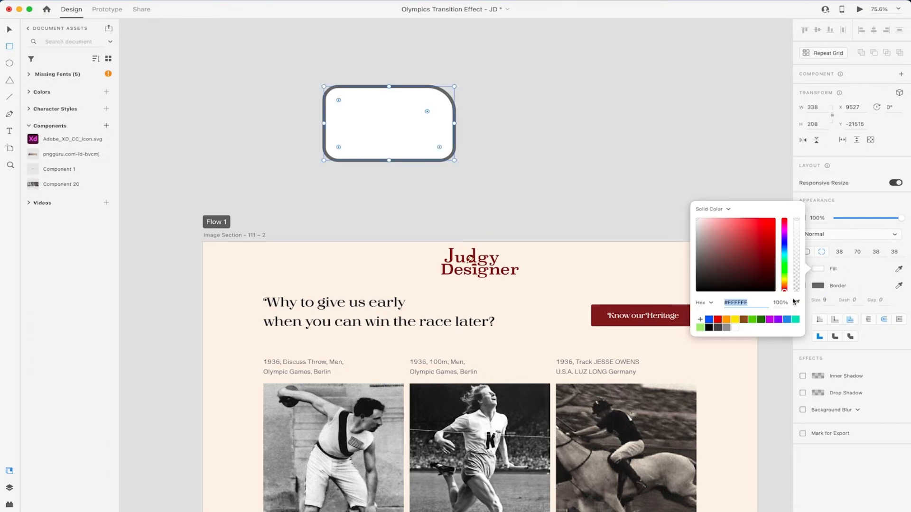
Step: Try red, orange, brown, green and purple fills on the rectangle in the colour picker
left_click(861, 269)
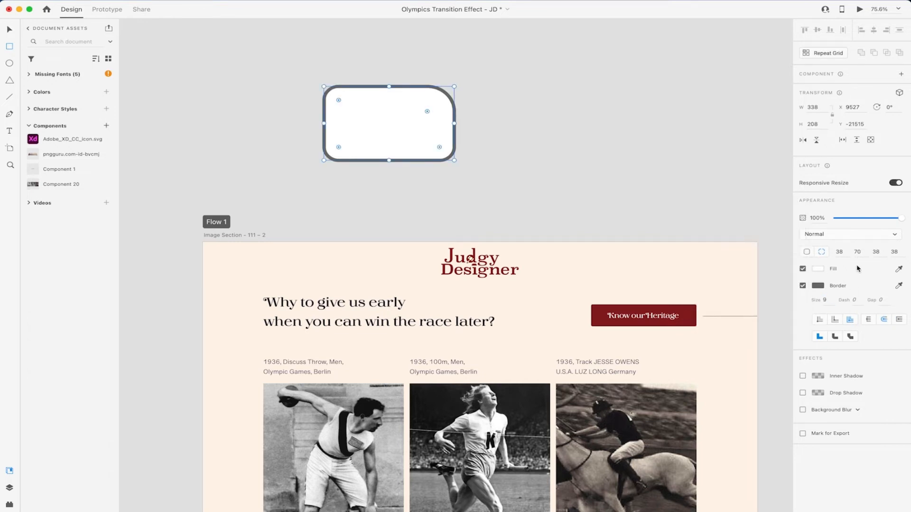
left_click(803, 269)
left_click(802, 269)
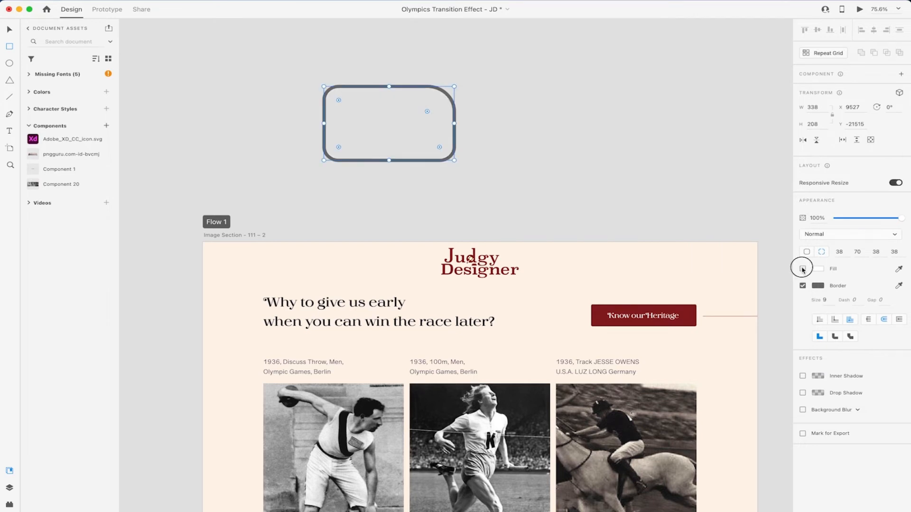
left_click(818, 269)
left_click(772, 284)
left_click_drag(773, 284, 749, 246)
left_click(727, 321)
left_click(746, 320)
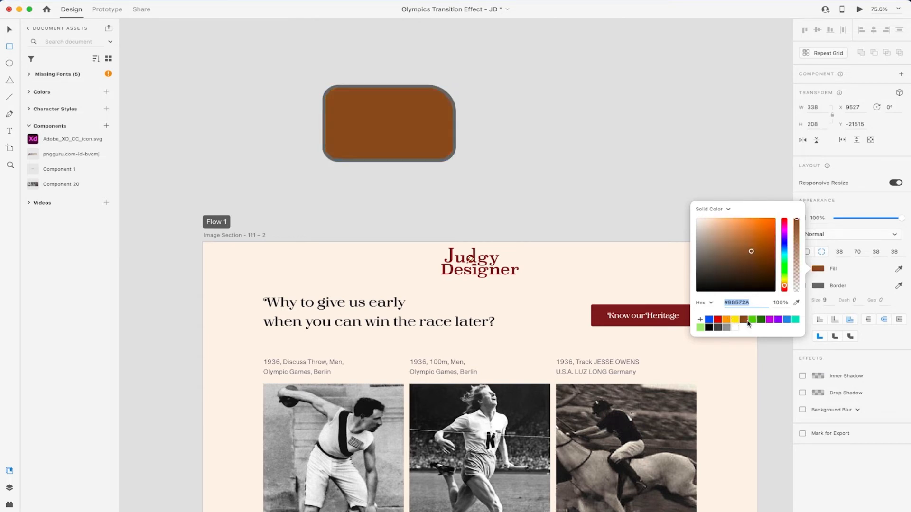
left_click(762, 320)
left_click(770, 320)
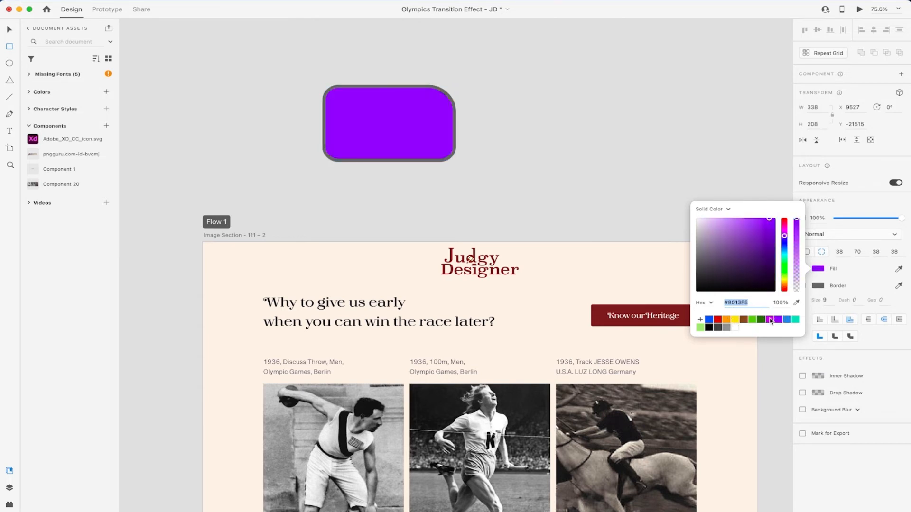
left_click(669, 122)
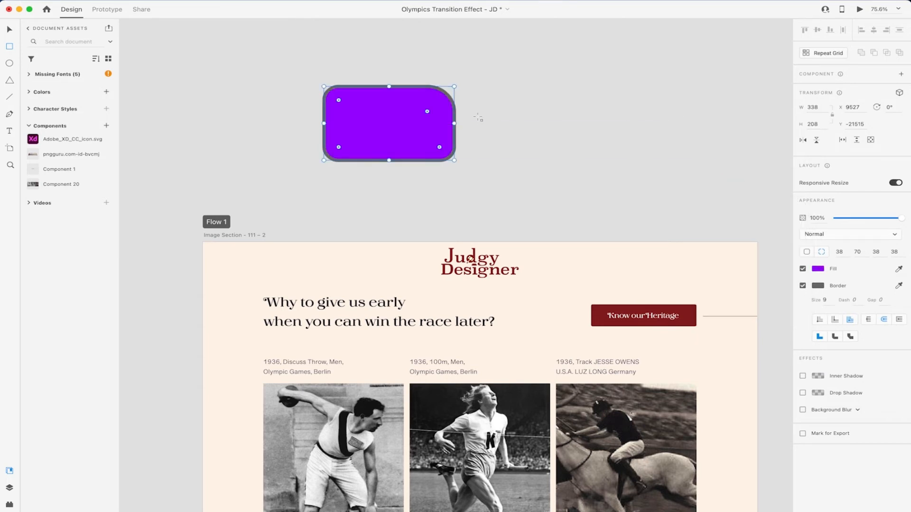
Step: Fill the rectangle with document colour #417505 green and give it a #FF61F6 pink border
left_click(28, 92)
left_click(53, 108)
right_click(54, 111)
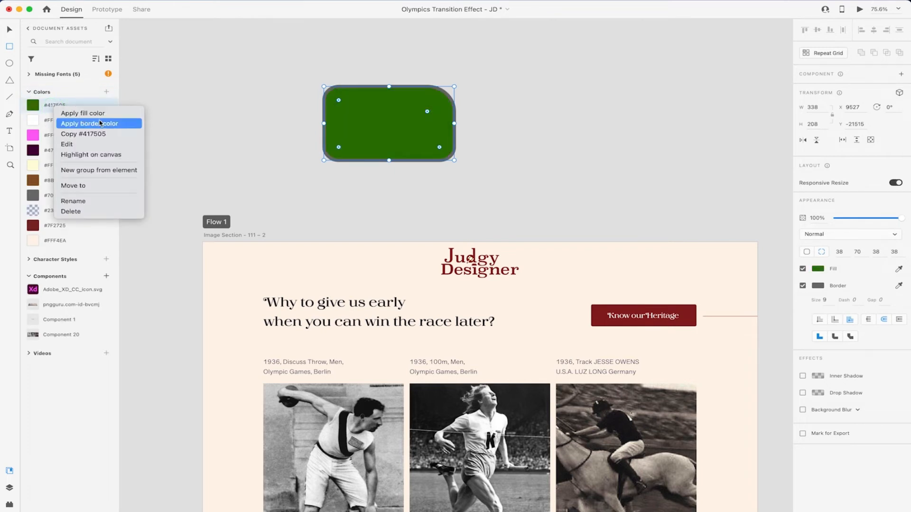
left_click(125, 124)
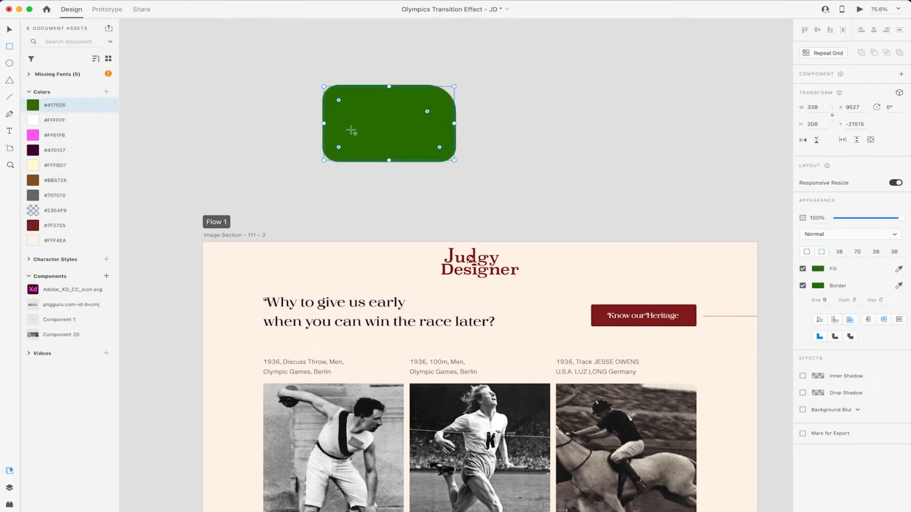
right_click(65, 136)
left_click(104, 149)
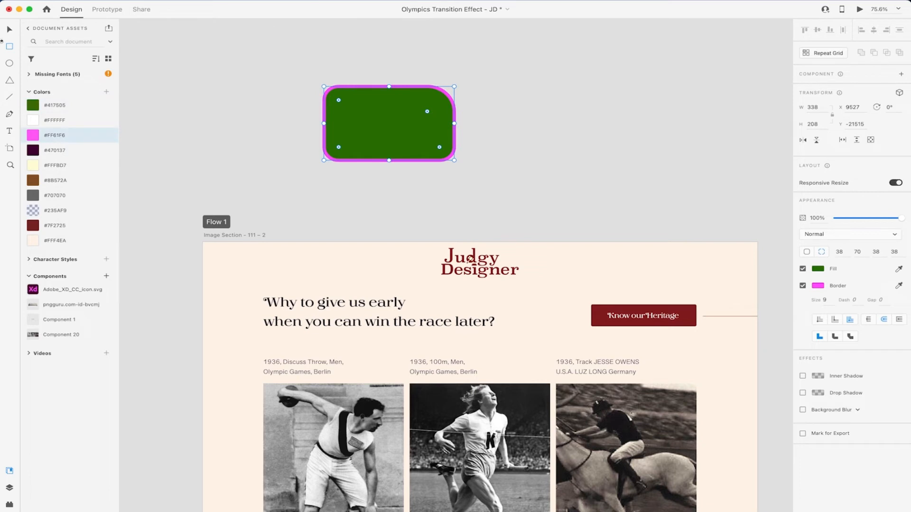
Step: Delete the green rectangle and draw an 8-sided polygon with rounded corners (radius 27 and up)
left_click_drag(538, 75, 300, 168)
key("y")
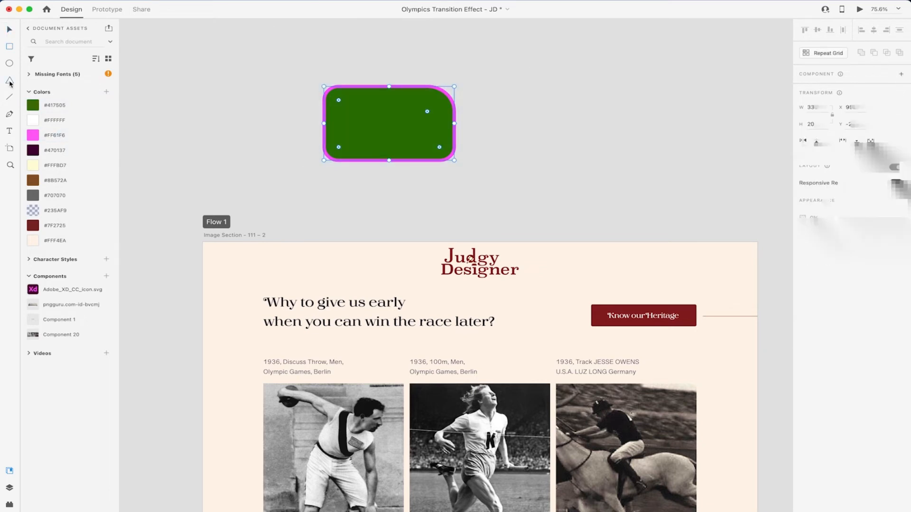
key("Delete")
left_click_drag(434, 80, 547, 170)
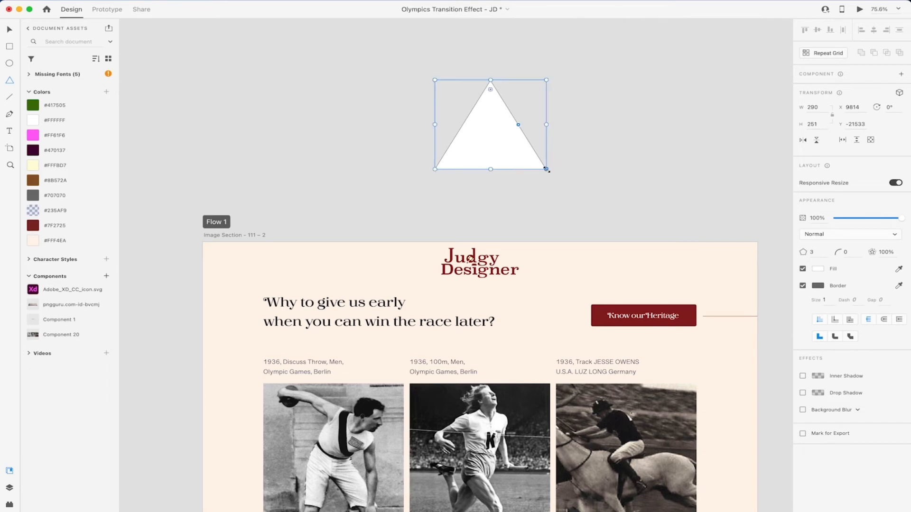
left_click(812, 252)
key("Up")
key("Up")
key("Up")
key("Up")
key("Up")
key("Up")
key("Up")
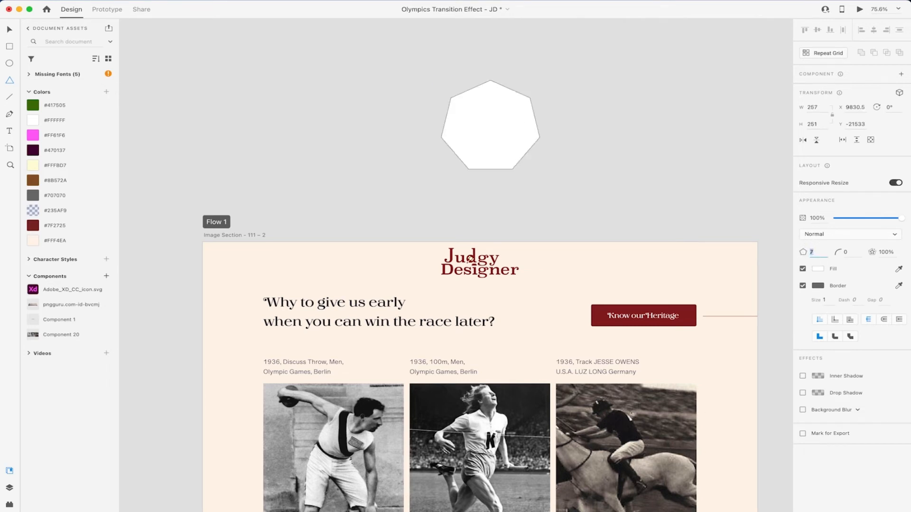
key("Down")
key("Down")
left_click(847, 252)
key("Up")
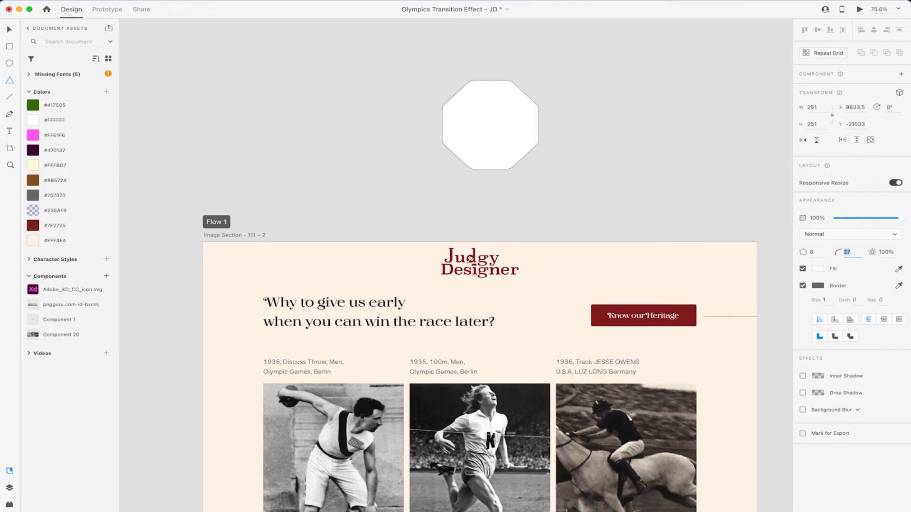
key("Tab")
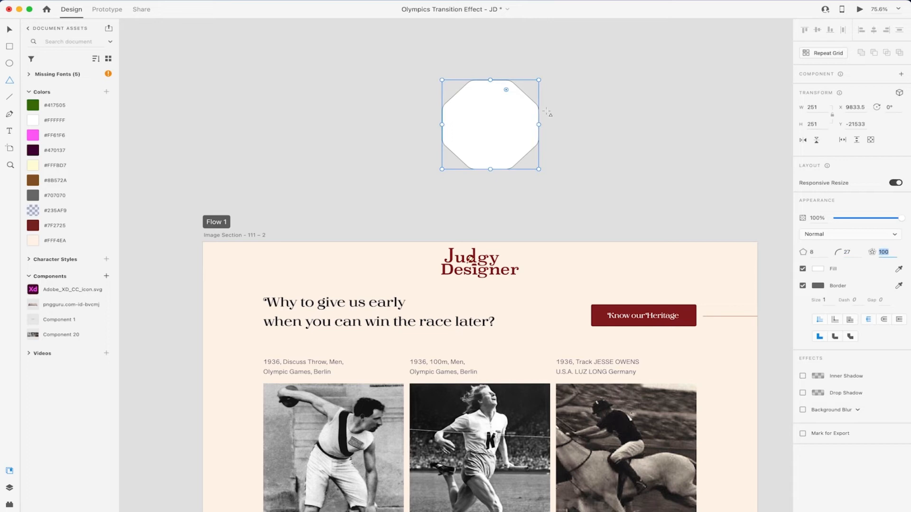
left_click_drag(506, 92, 507, 114)
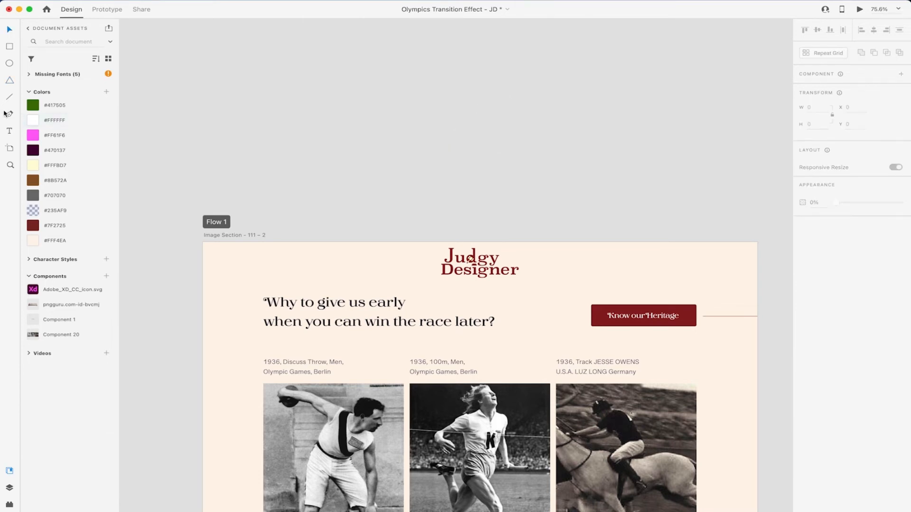
Step: Draw a closed curved path with the Pen tool above the artboard
left_click(6, 114)
left_click(299, 120)
left_click_drag(449, 105, 516, 179)
left_click_drag(585, 170, 664, 133)
left_click(384, 142)
left_click(299, 120)
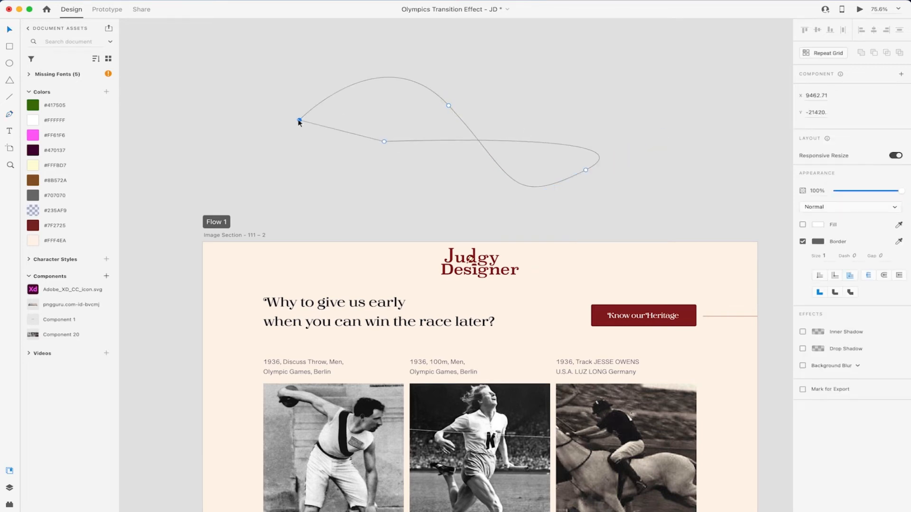
left_click(386, 141)
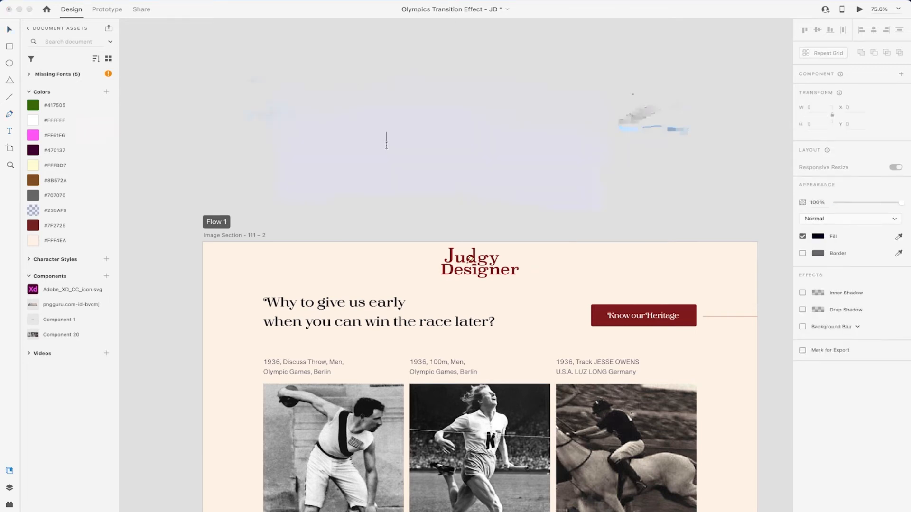
Step: Type the placeholder text 'uwshklASls' and finish editing it
type("uwshklASls")
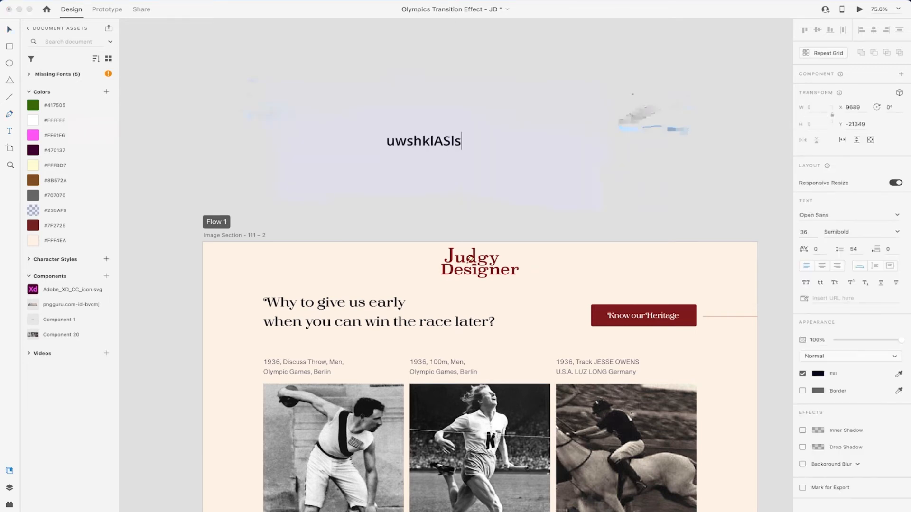
key("Escape")
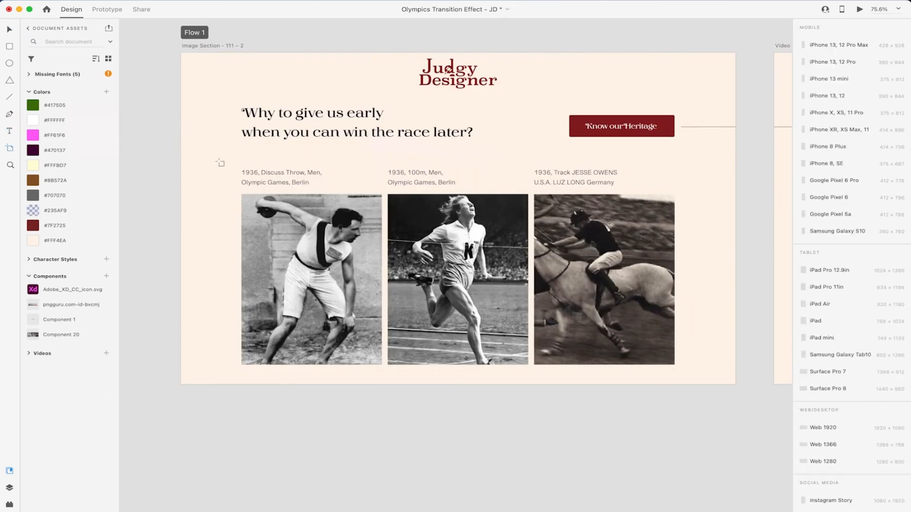
Step: Duplicate Image Section - 111 – 2 below itself and paste its headline into Video - 131 - 2
scroll(293, 159, "down", 8)
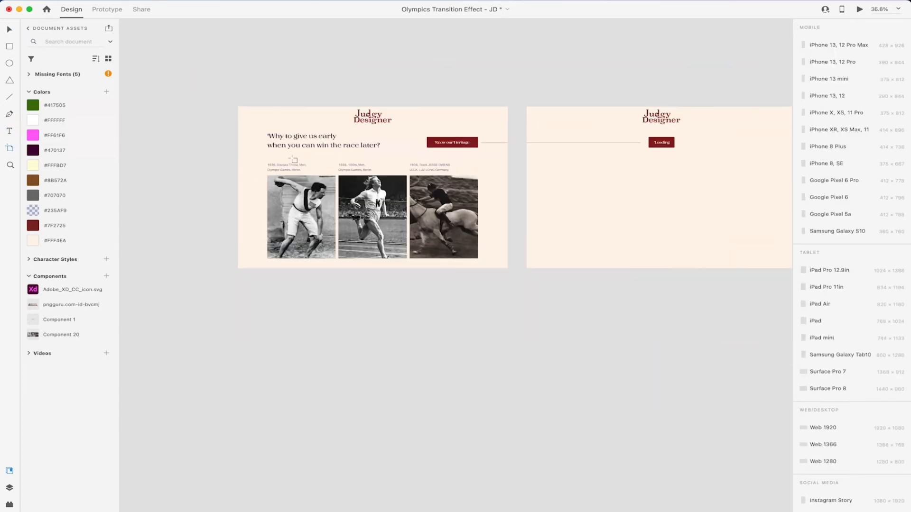
left_click_drag(279, 117, 293, 286)
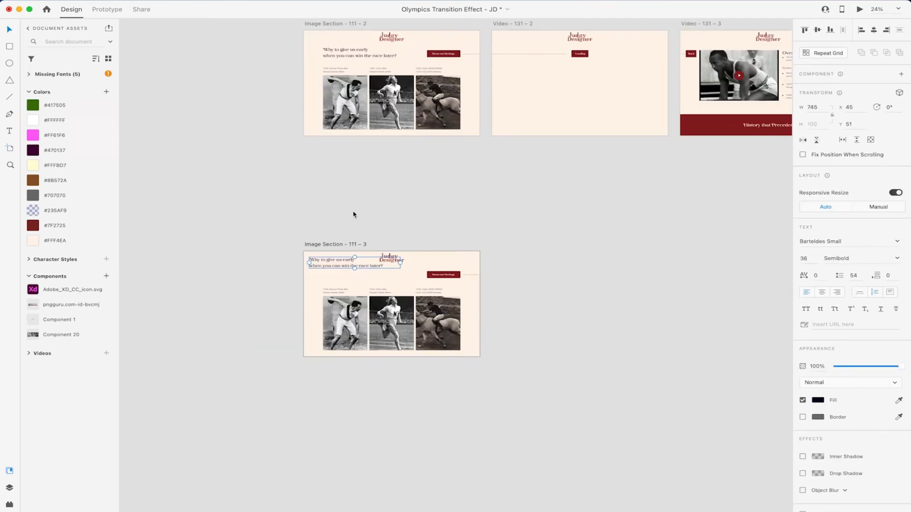
key("ctrl+z")
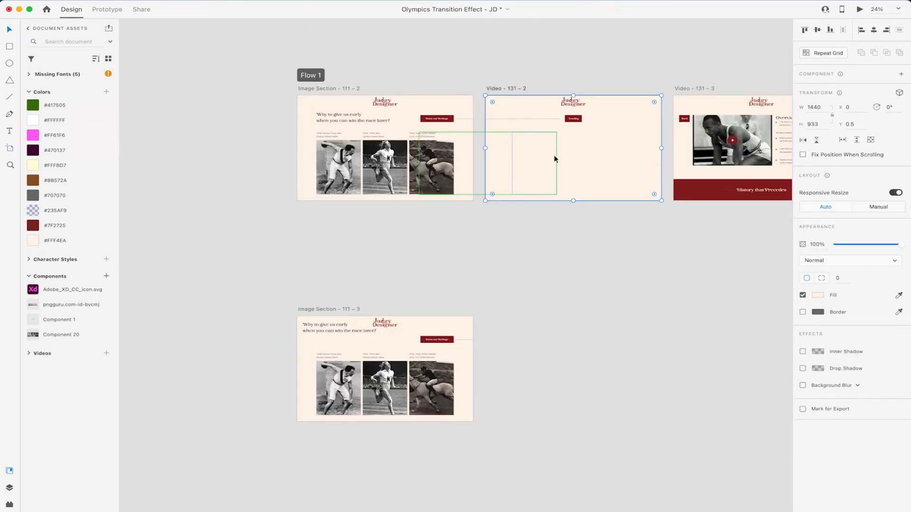
left_click(593, 171)
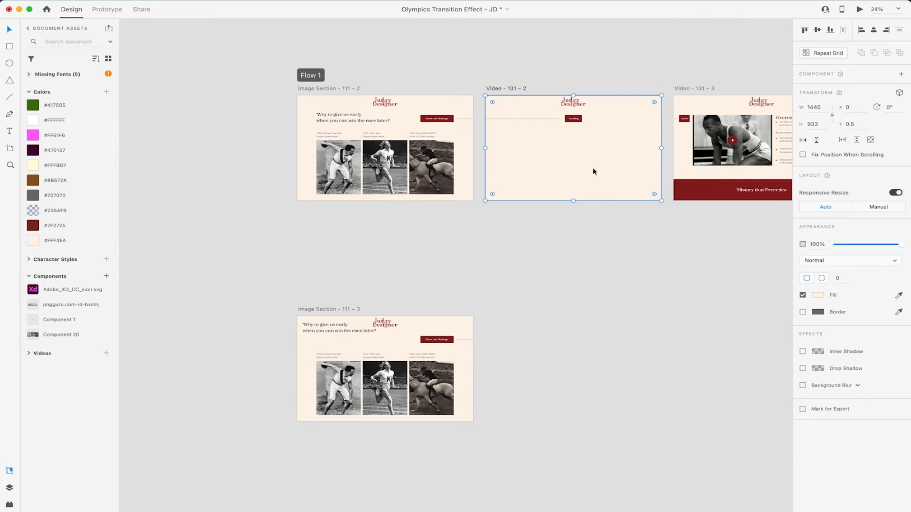
type("Why to give us early when you can win the race later?")
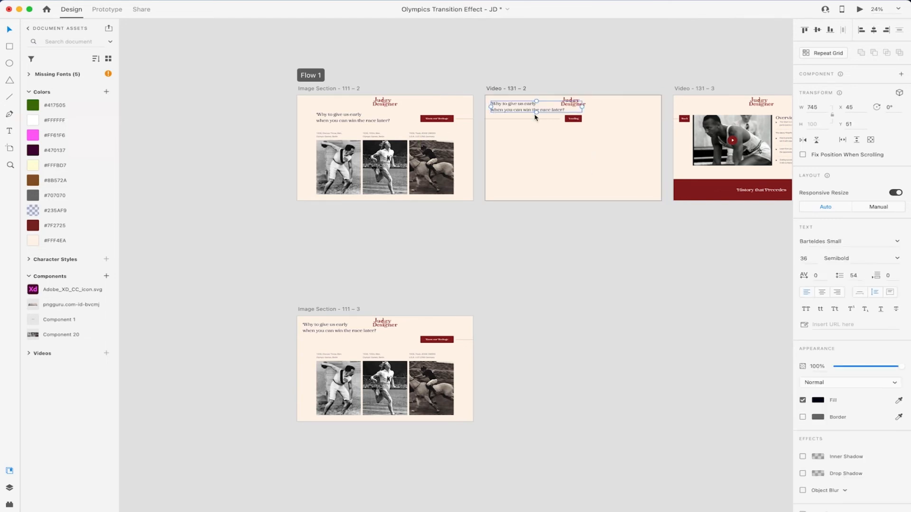
scroll(501, 103, "up", 5)
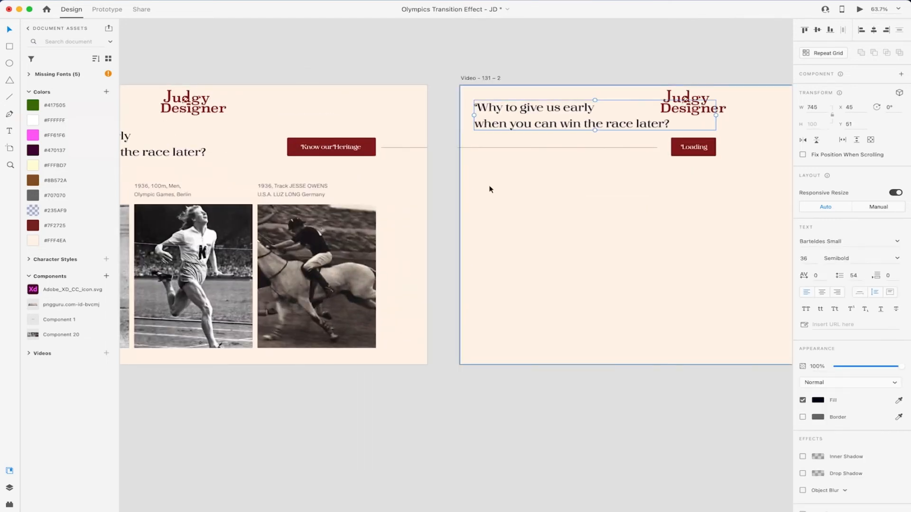
scroll(490, 189, "down", 3)
scroll(214, 479, "down", 3)
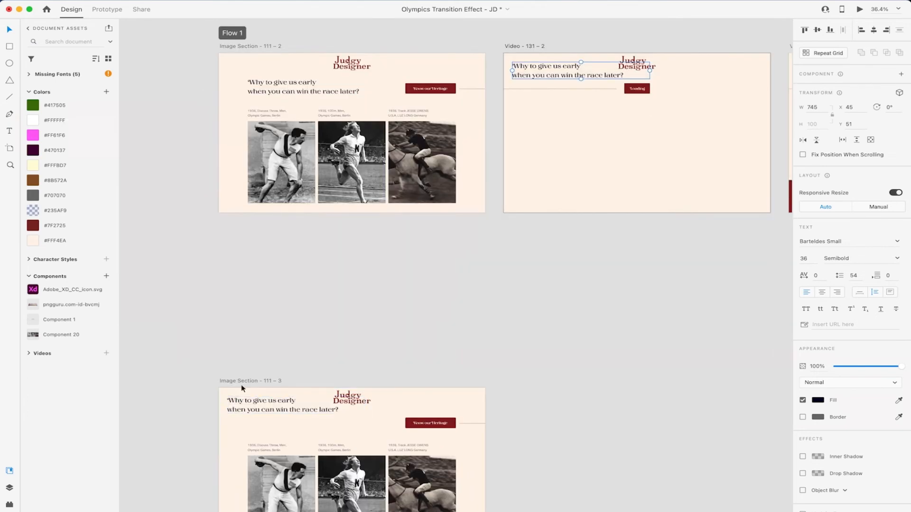
Step: Delete the pasted headline from Video - 131 - 2 and zoom to fit all artboards
left_click(246, 406)
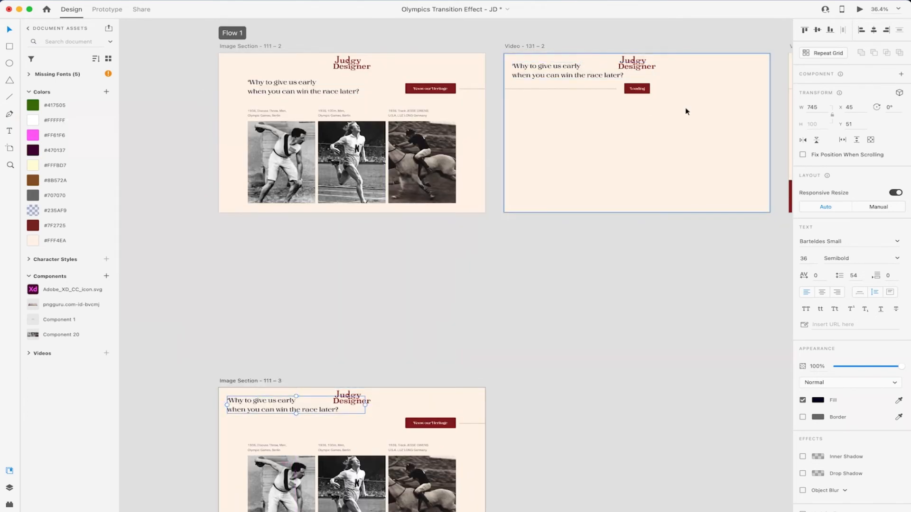
left_click(566, 76)
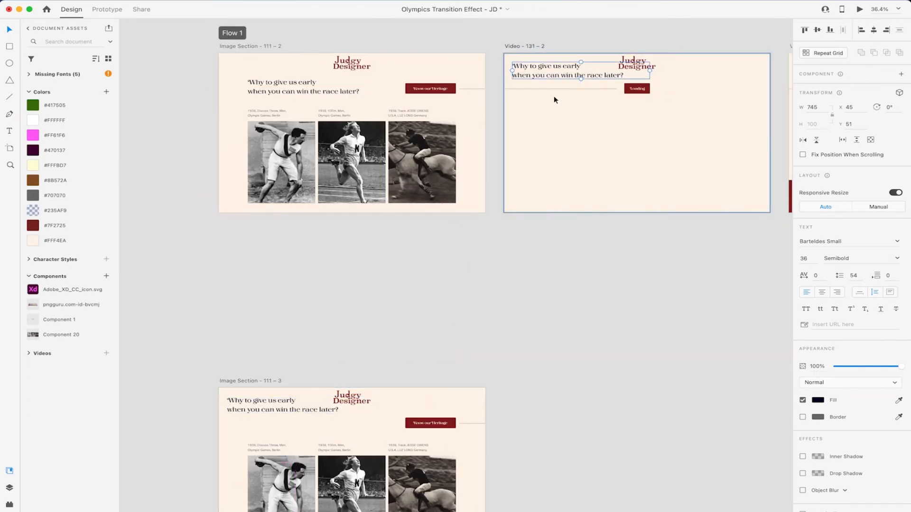
key("Delete")
key("super+0")
key("z")
left_click(231, 174)
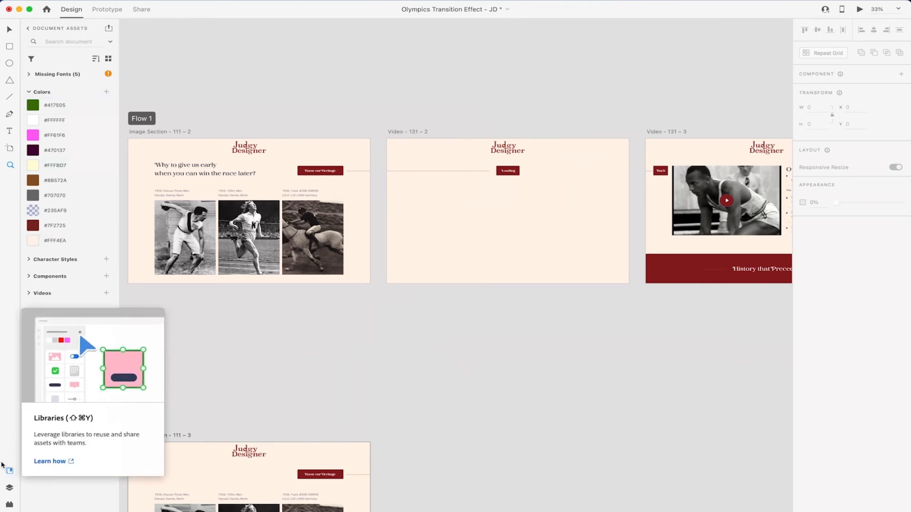
Step: Show the Layers panel and select Image Section - 111 – 2, Navigation - 18 and Navigation - 15 artboards
left_click(11, 488)
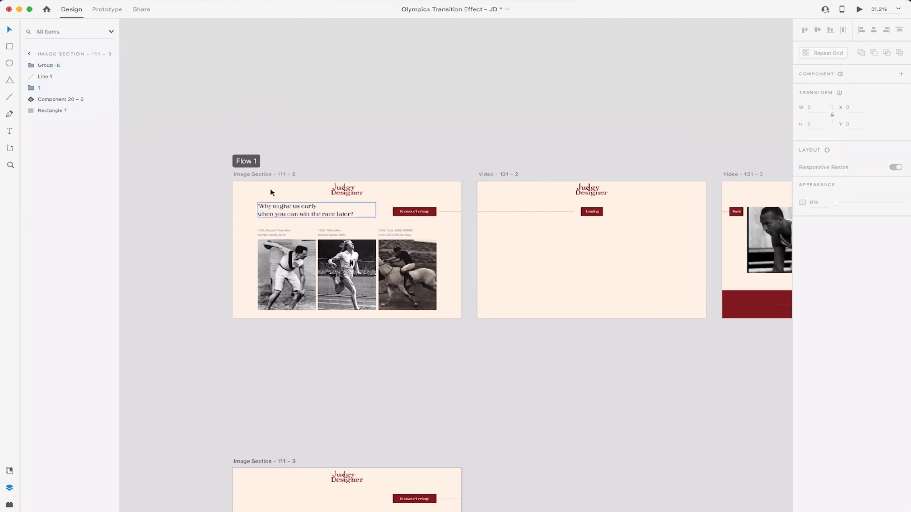
left_click(267, 175)
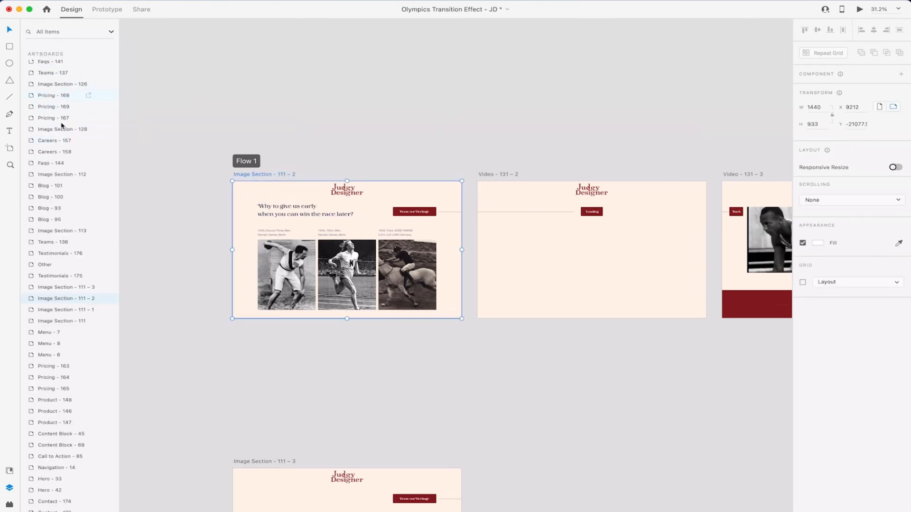
scroll(59, 359, "down", 10)
scroll(60, 359, "down", 8)
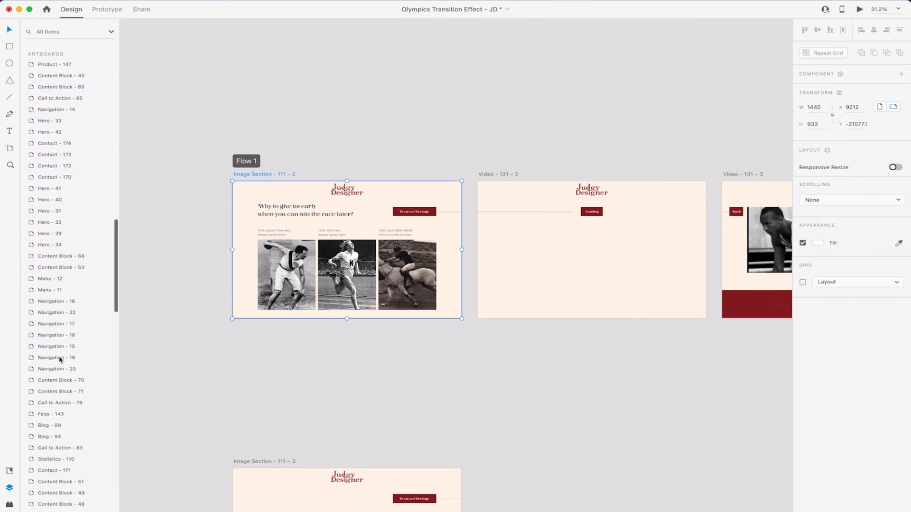
left_click(52, 311)
left_click(53, 324)
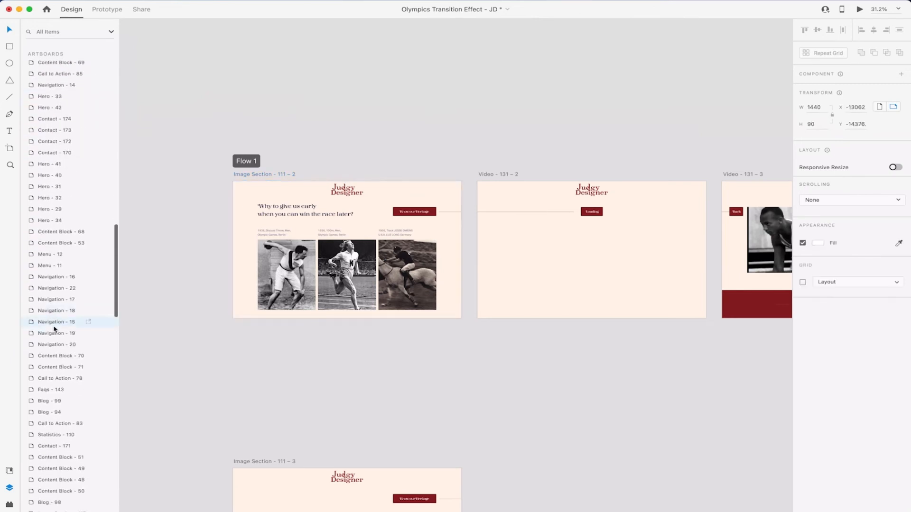
scroll(68, 244, "up", 15)
scroll(68, 244, "up", 16)
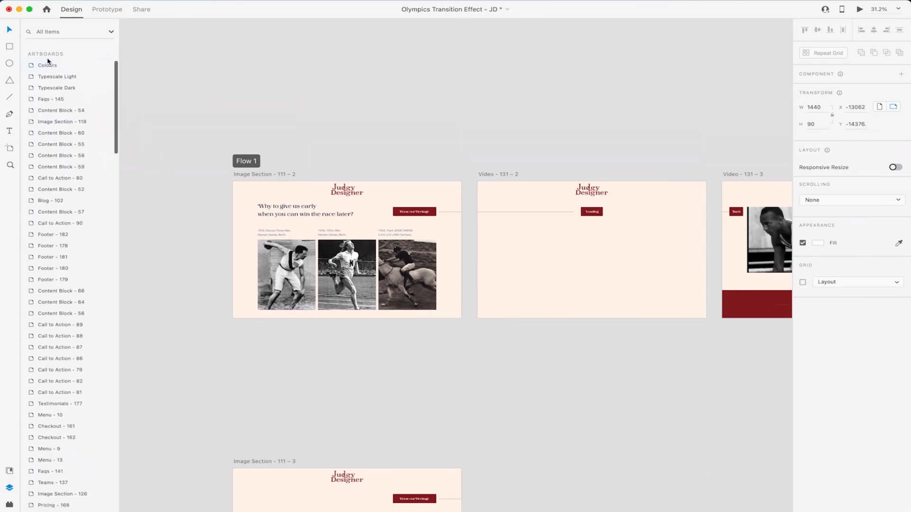
scroll(73, 225, "down", 15)
scroll(73, 225, "down", 12)
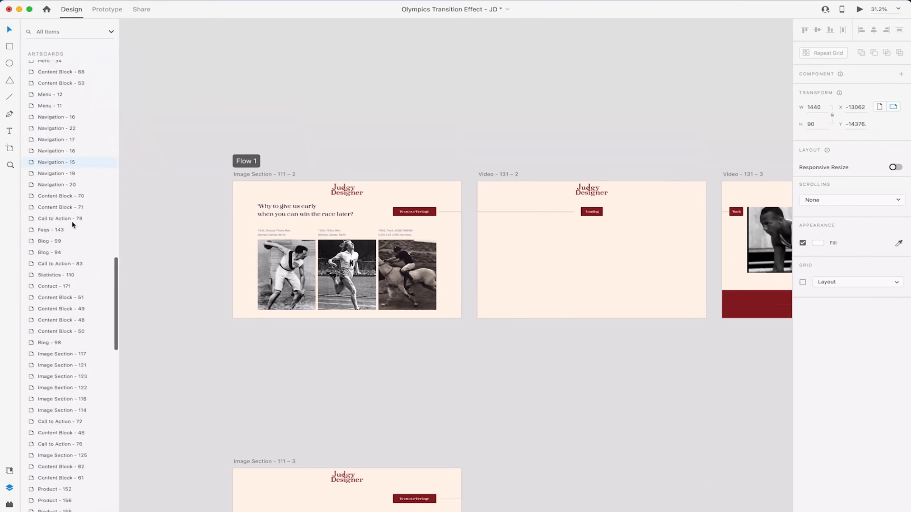
Step: Reselect Image Section - 111 - 2, clear the selection, and open the Plugins panel with UI Faces
left_click(219, 112)
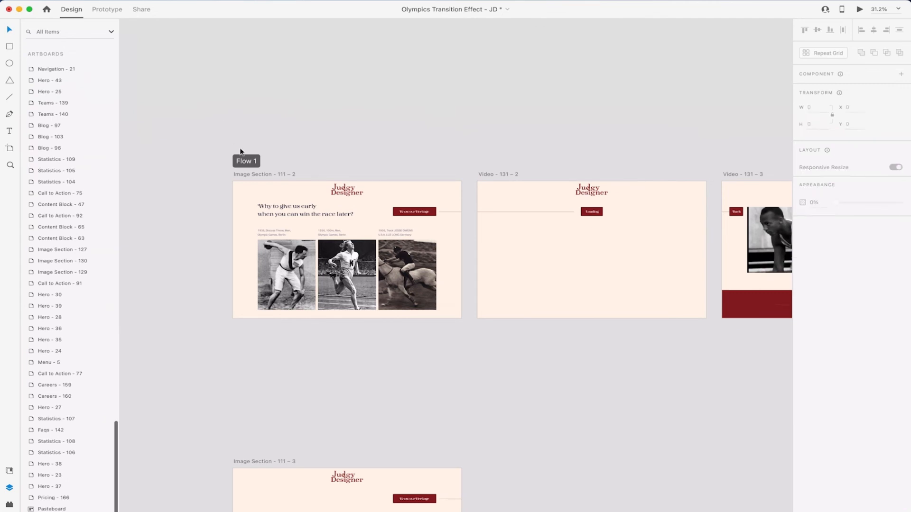
left_click(254, 176)
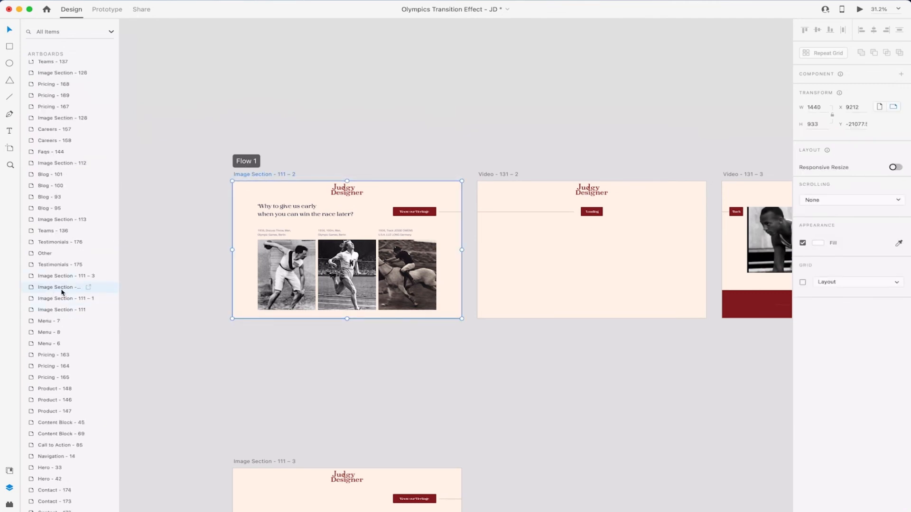
scroll(147, 326, "down", 7)
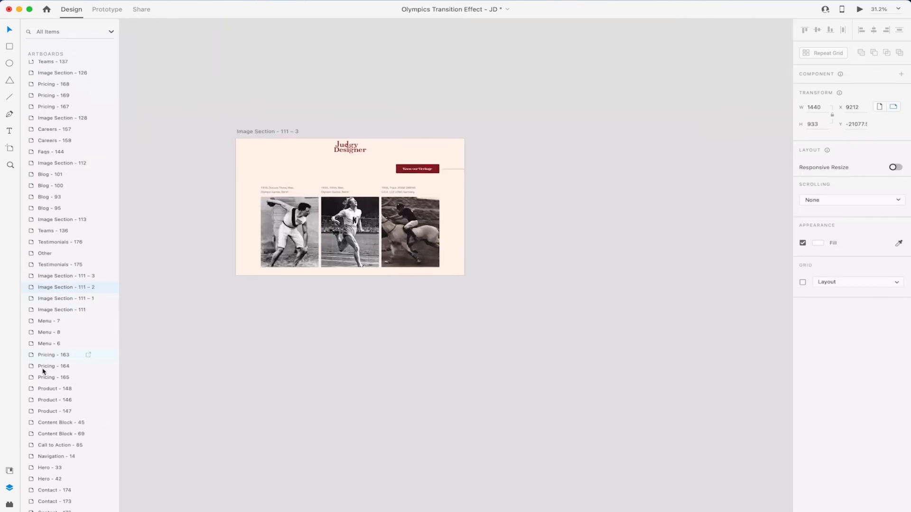
scroll(41, 372, "down", 15)
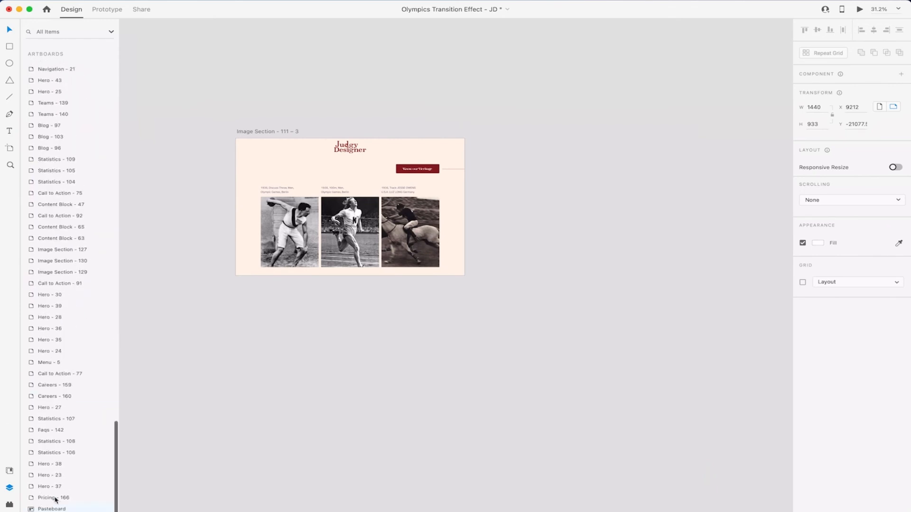
left_click(56, 509)
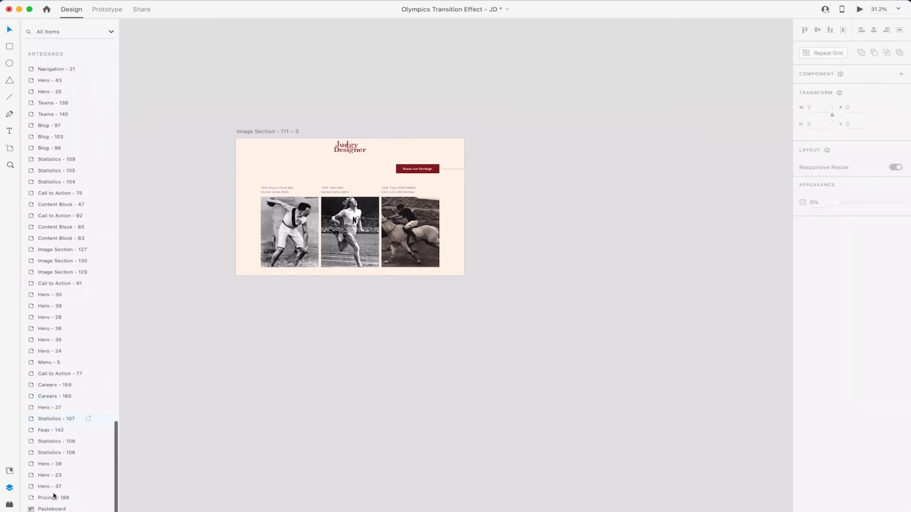
left_click(9, 505)
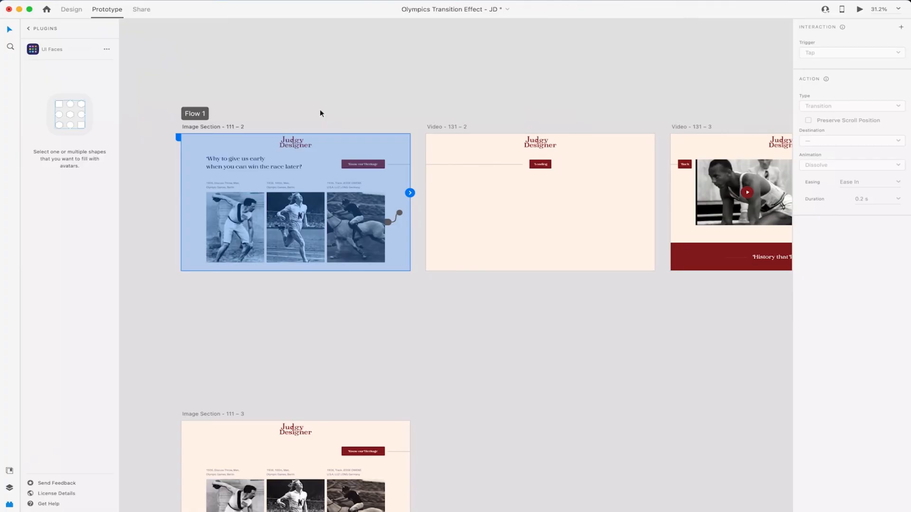
Step: Clear the artboard selection with Prototype mode active
left_click(293, 106)
Step: Wire Image Section - 111 – 3 to Video - 131 – 2
left_click(235, 126)
mouse_move(410, 193)
left_mouse_down()
mouse_move(466, 224)
mouse_move(390, 201)
mouse_move(413, 194)
left_mouse_up()
scroll(458, 195, "right", 4)
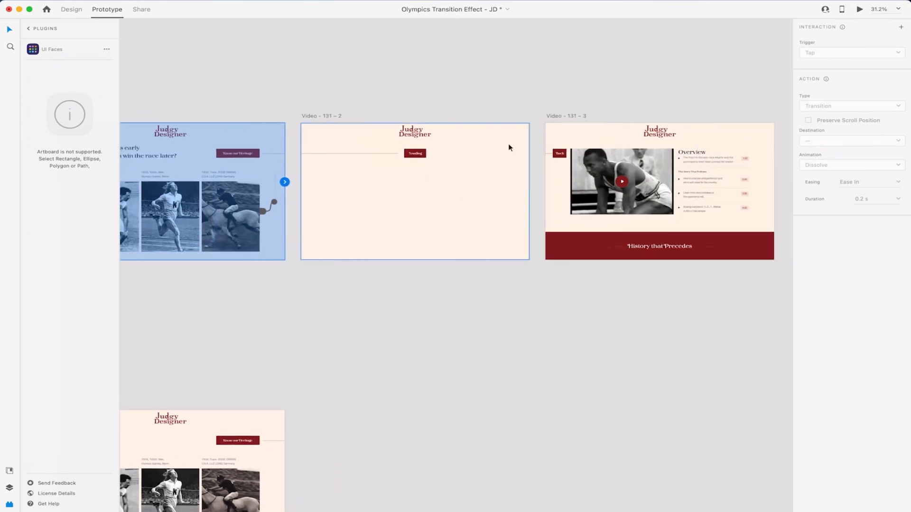
scroll(334, 205, "down", 3)
scroll(334, 205, "left", 3)
left_click(232, 257)
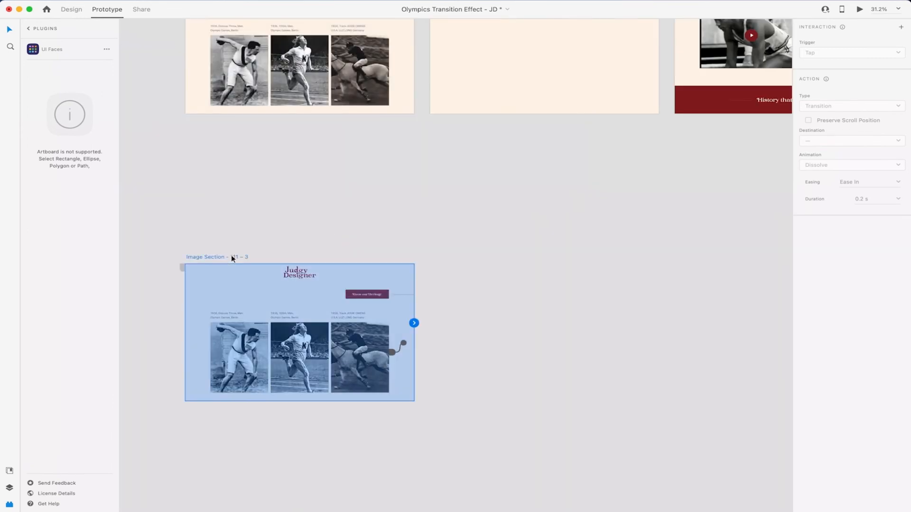
left_click_drag(422, 322, 502, 78)
Step: Keep the Tap trigger, use a 0.6 s Auto-Animate transition, and preview it
scroll(500, 81, "up", 3)
scroll(501, 81, "right", 2)
left_click(873, 52)
left_click(870, 54)
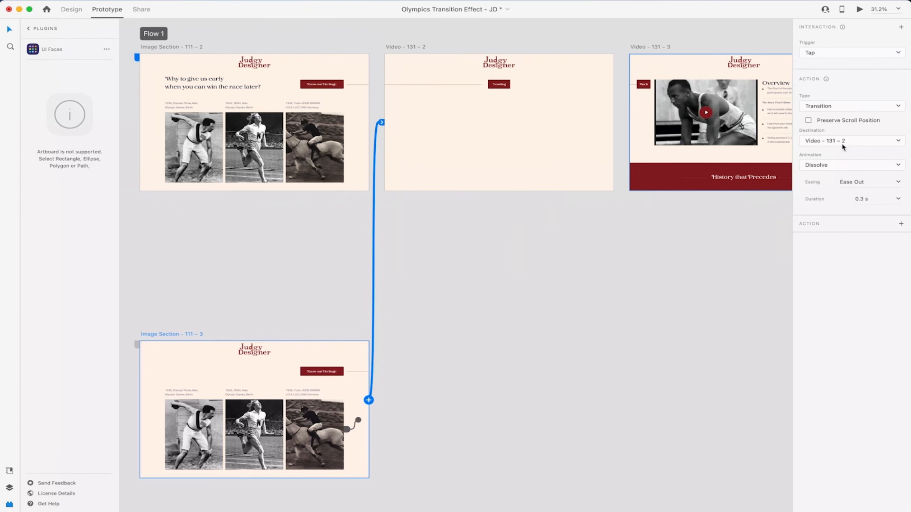
left_click(865, 103)
left_click(846, 117)
left_click(898, 166)
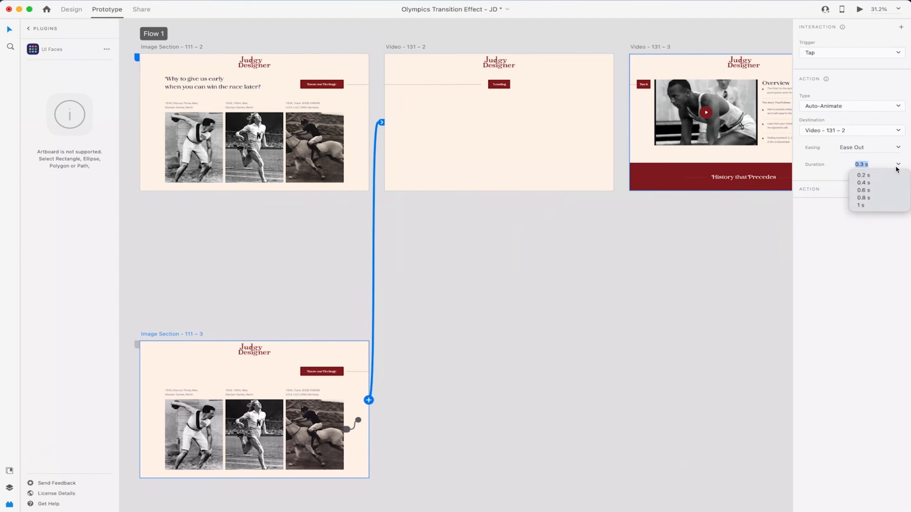
left_click(878, 190)
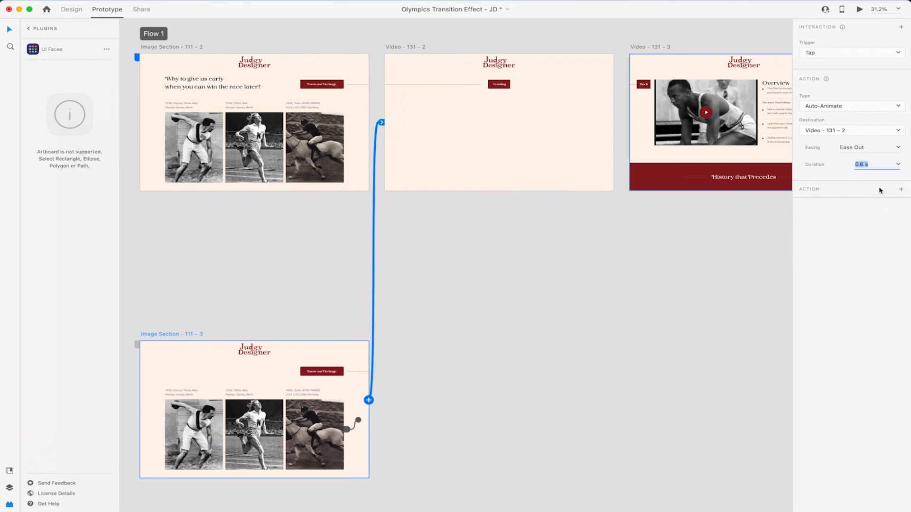
left_click(310, 350)
left_click(859, 9)
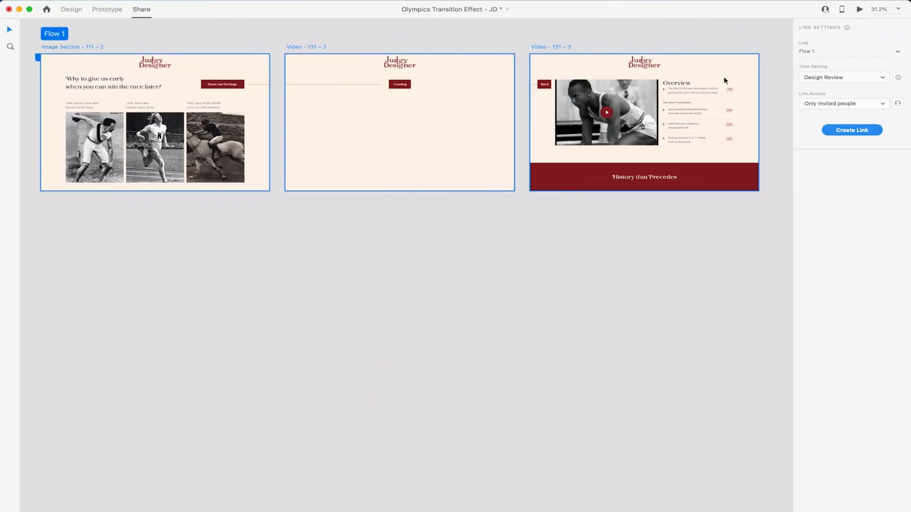
Step: Keep the share link's view setting at Design Review and switch back to Design mode
left_click(873, 78)
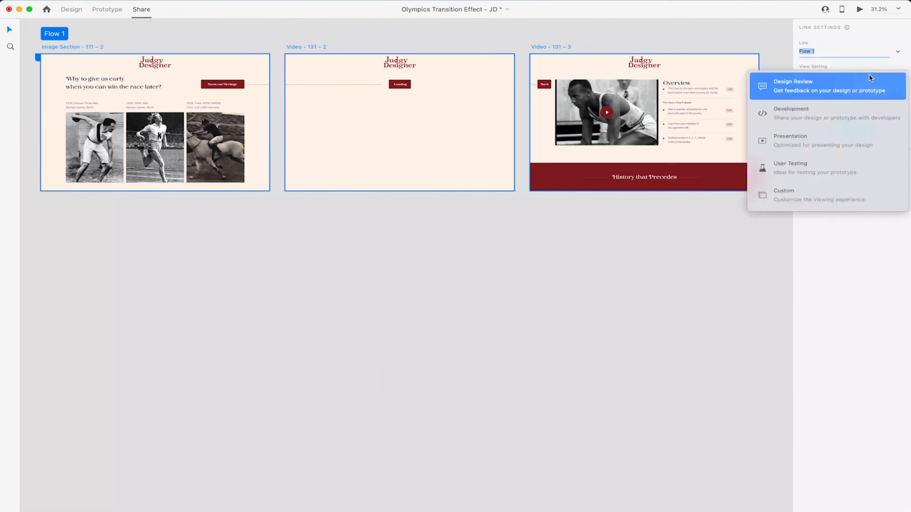
left_click(770, 46)
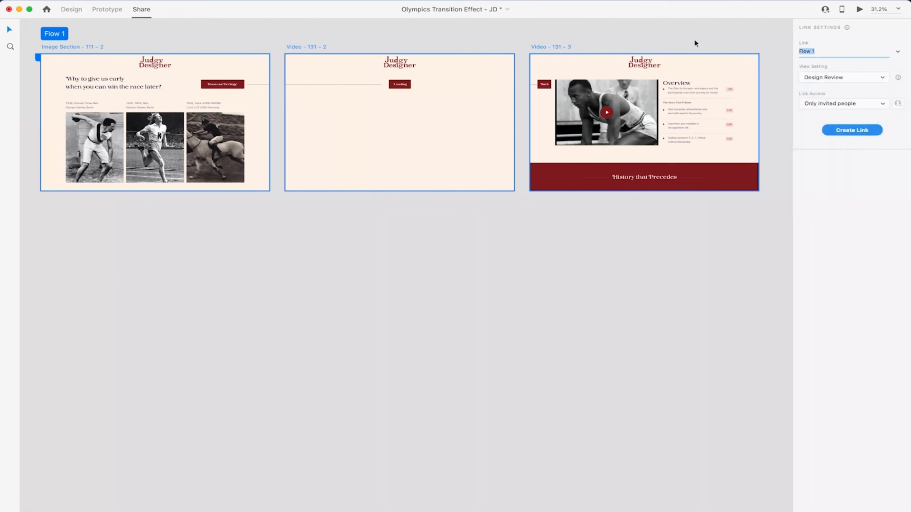
left_click(71, 9)
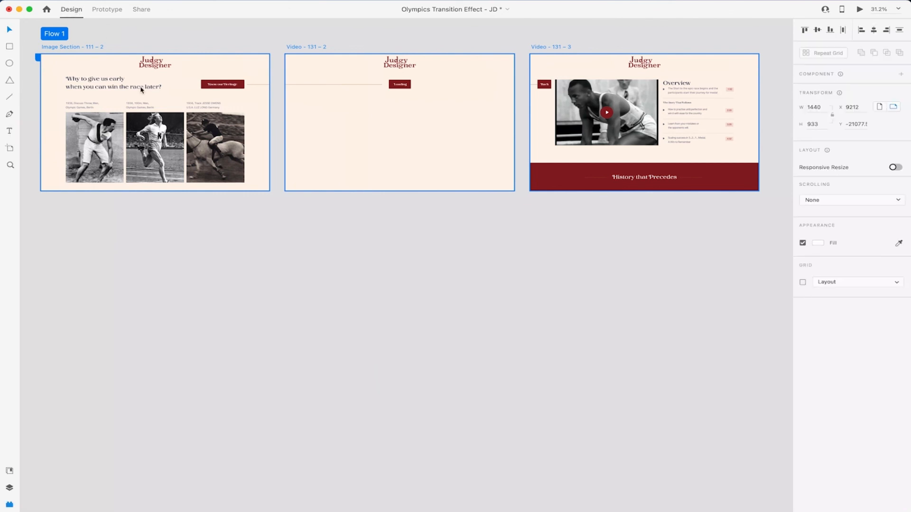
Step: Uncheck Mark for Export on the heading about winning the race later
left_click(234, 90)
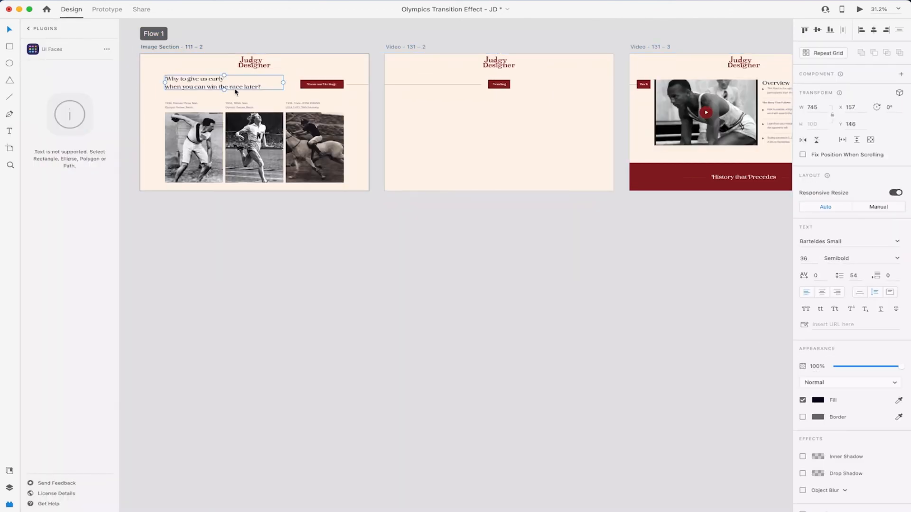
scroll(874, 384, "down", 2)
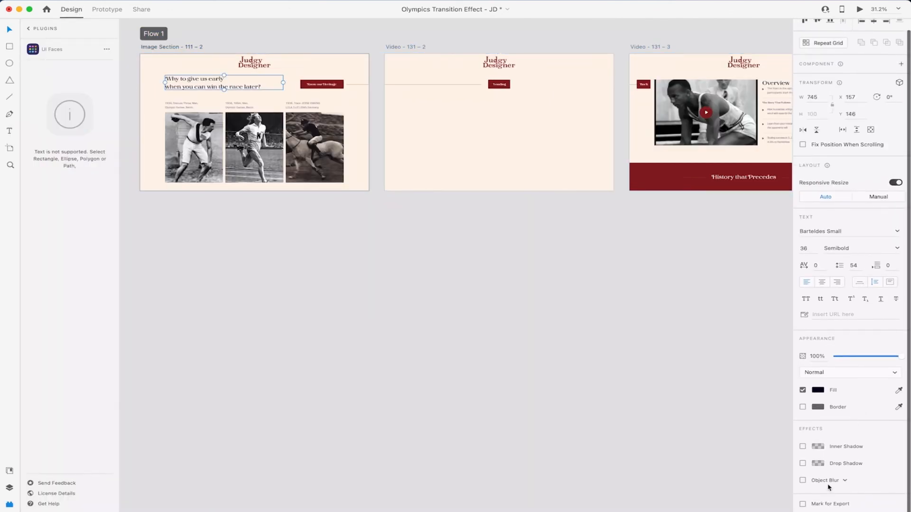
left_click(803, 504)
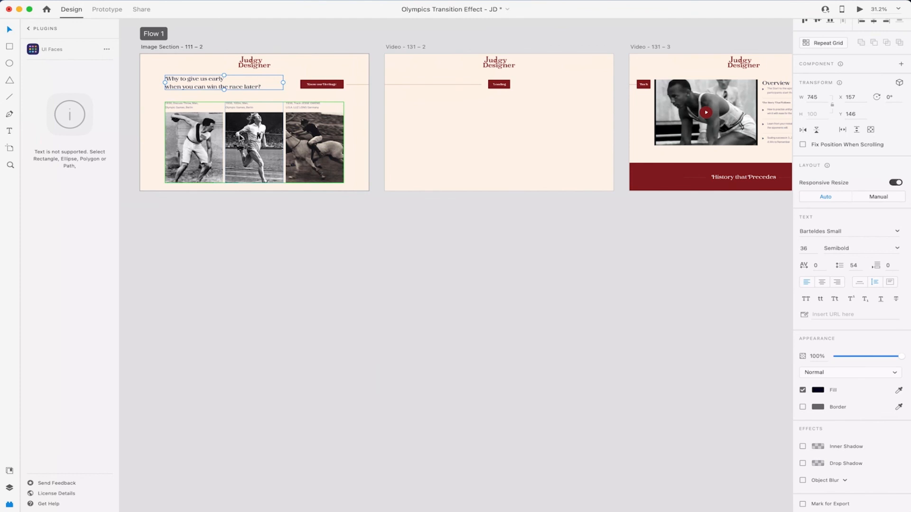
Step: Preview the prototype starting from the Image Section - 111 - 2 artboard
left_click(254, 64)
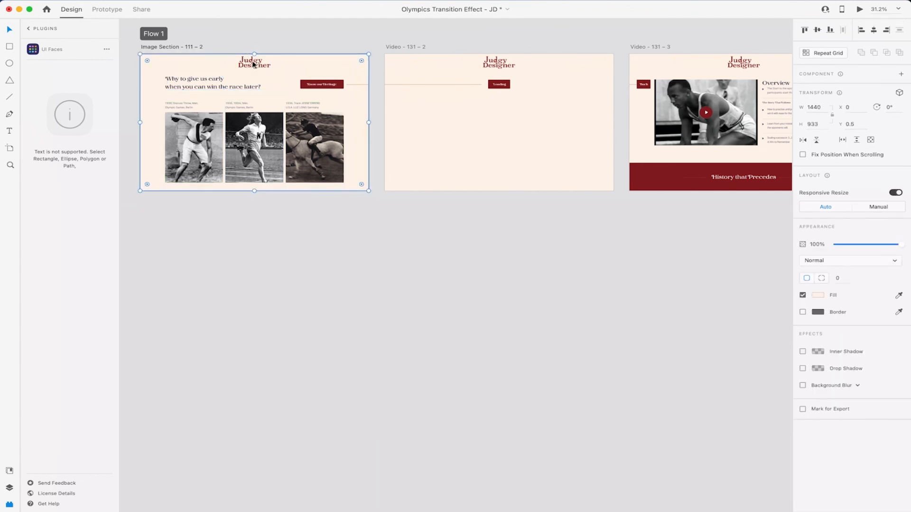
left_click(254, 64)
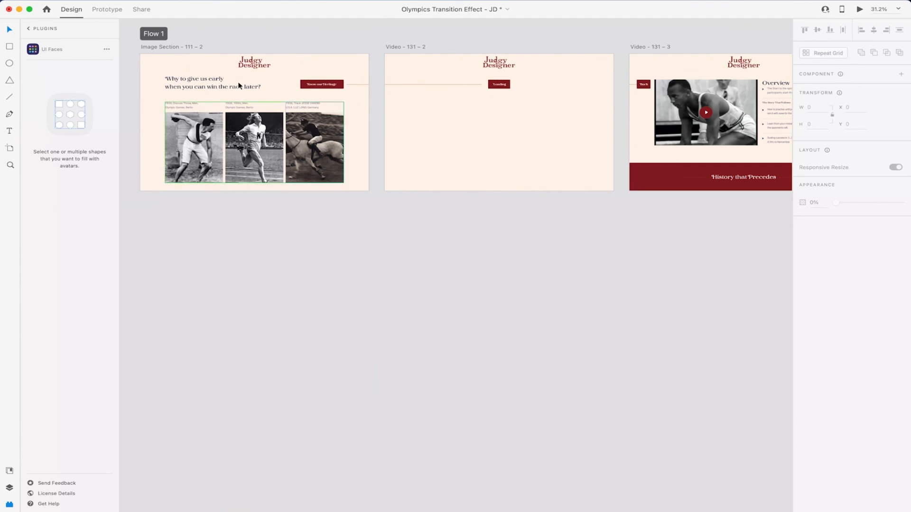
left_click(166, 47)
left_click(865, 13)
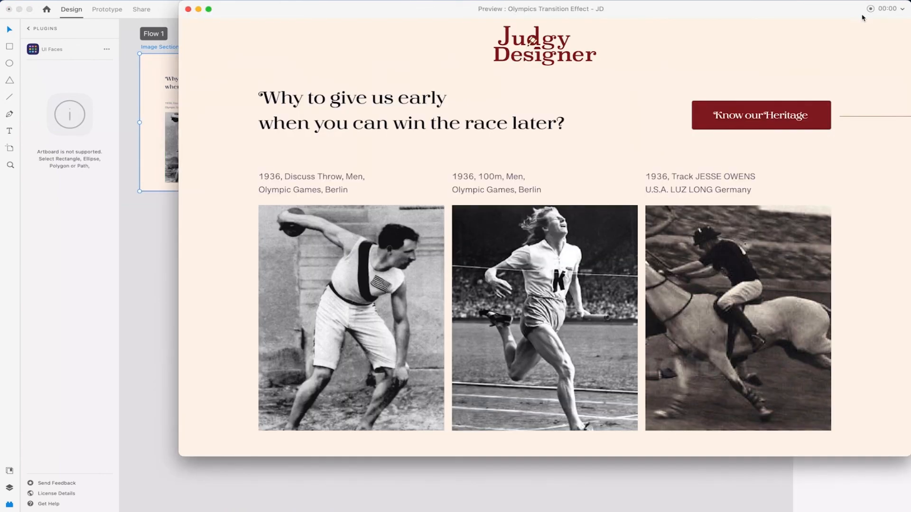